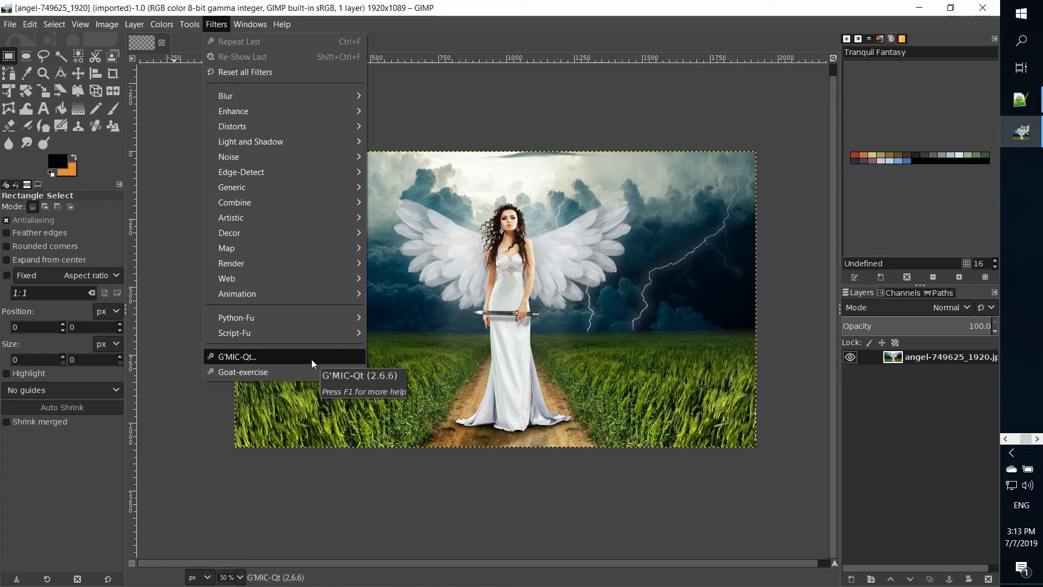
Start a Scissors Select outline at the top of the angel's head and follow the hair down to the right-hand shoulder.
click(190, 129)
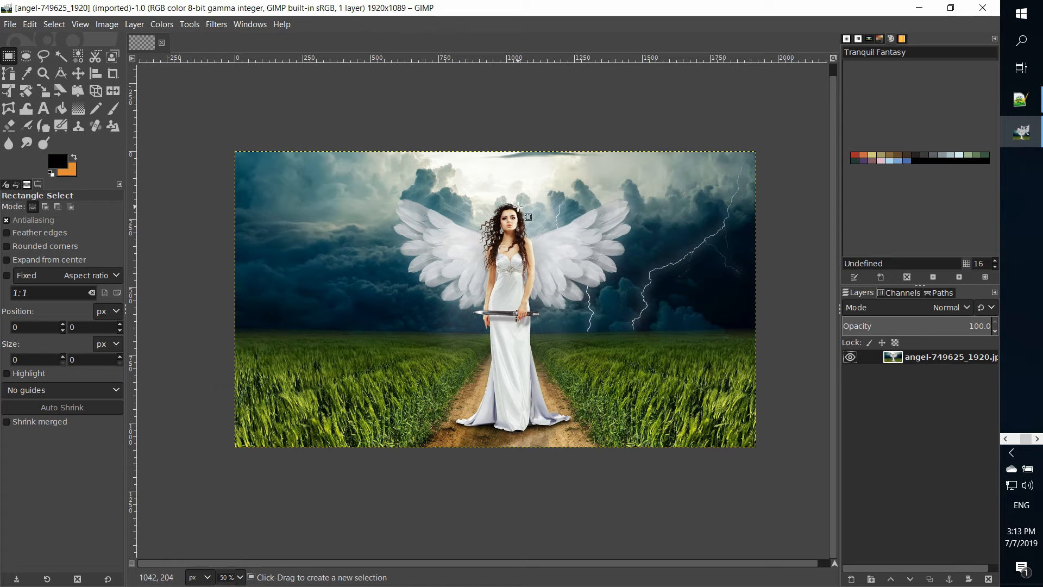
drag(564, 232, 579, 240)
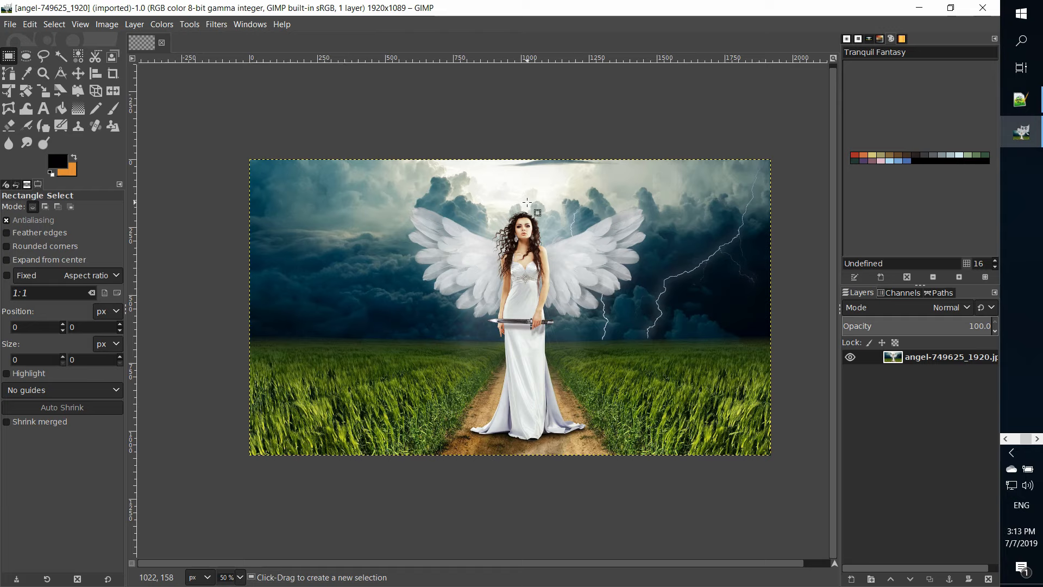
click(91, 56)
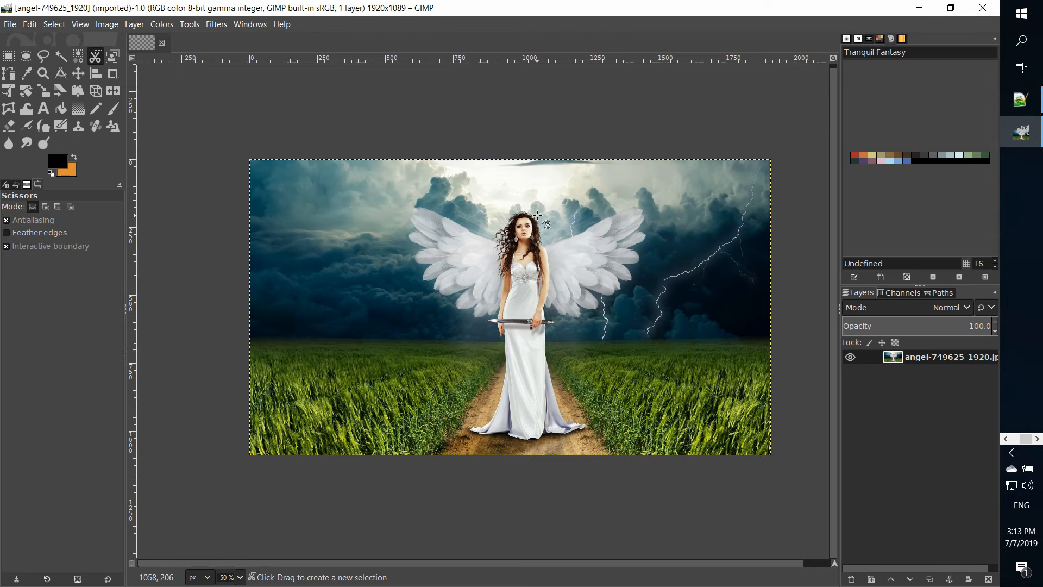
scroll(415, 92, up, 2)
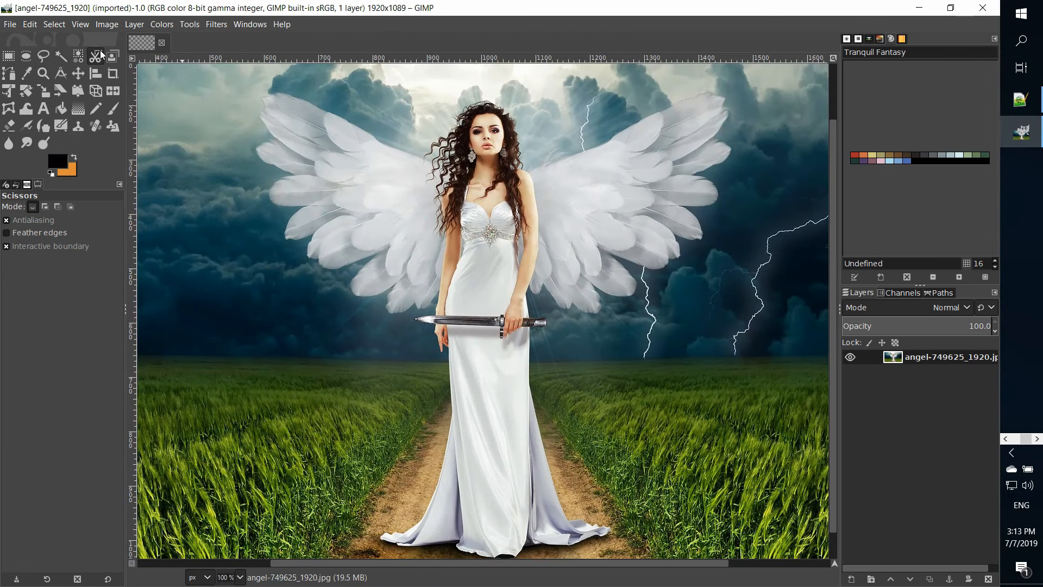
scroll(490, 107, up, 2)
click(389, 201)
click(447, 261)
click(457, 312)
click(461, 337)
Extend the scissors outline across the shoulder and around the small wispy feathers at the base of the right-hand wing.
click(495, 332)
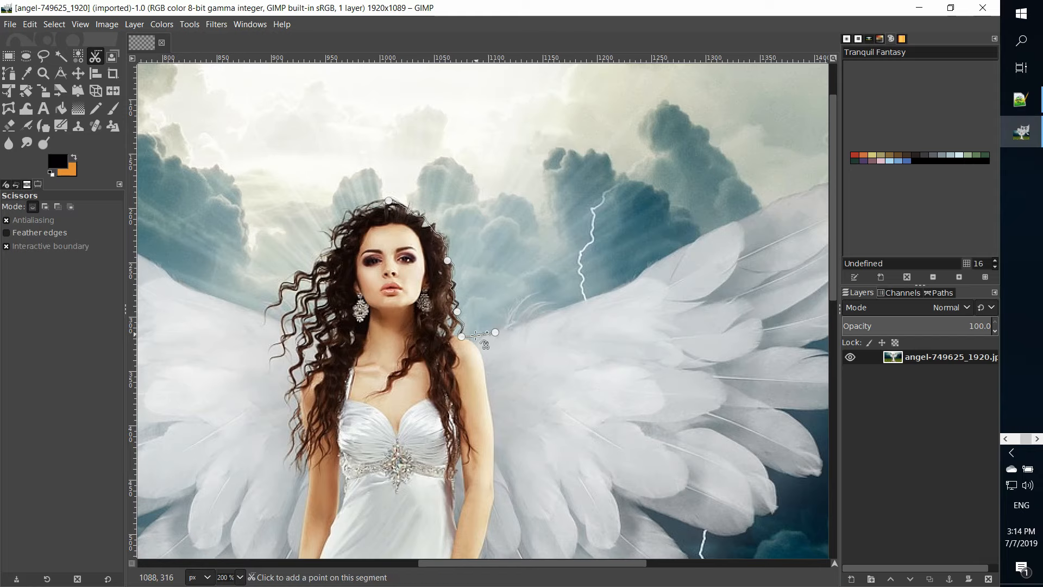
click(476, 341)
click(528, 293)
click(508, 309)
scroll(554, 314, up, 1)
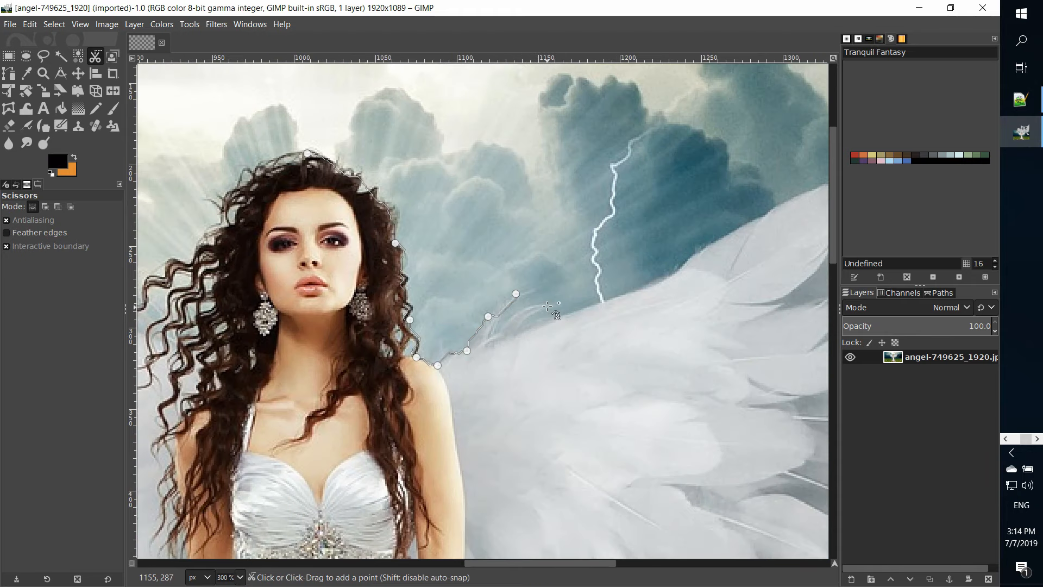
click(554, 315)
Continue the scissors outline along the upper edge of the right-hand wing to its tip.
drag(685, 259, 591, 272)
click(590, 272)
drag(689, 232, 590, 260)
click(746, 175)
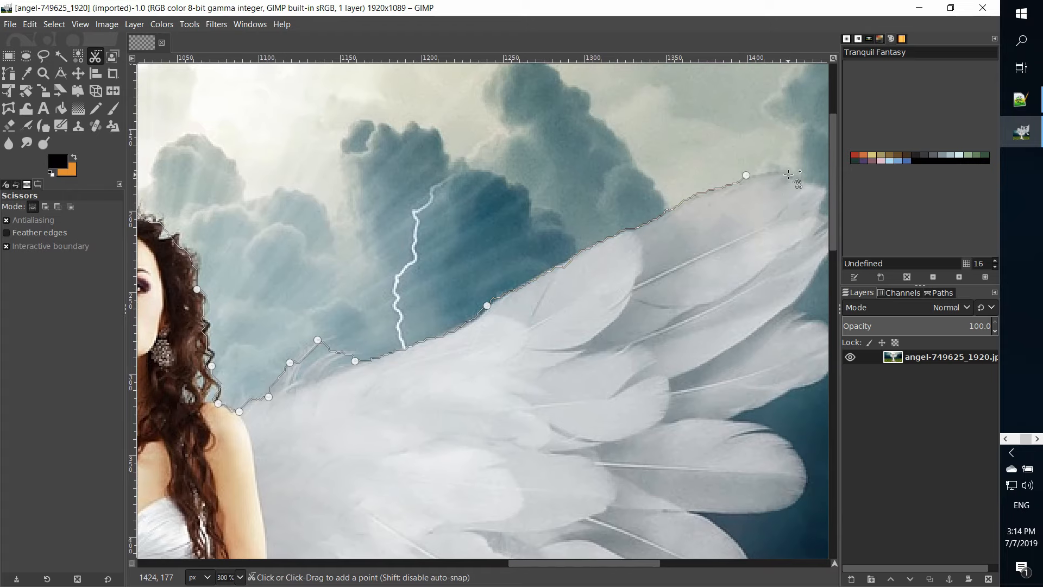
drag(746, 201, 633, 238)
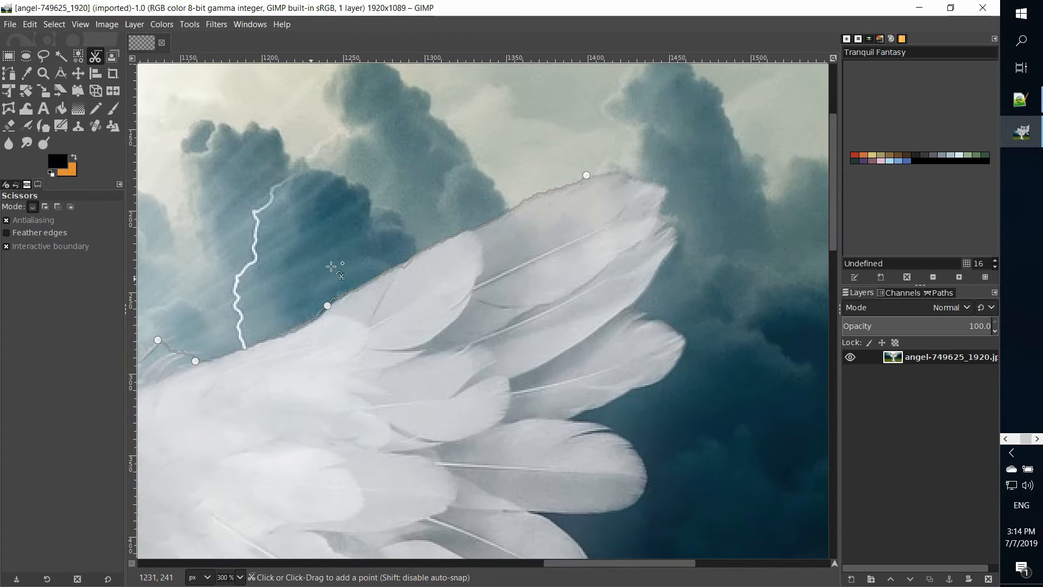
drag(709, 219, 667, 179)
click(625, 172)
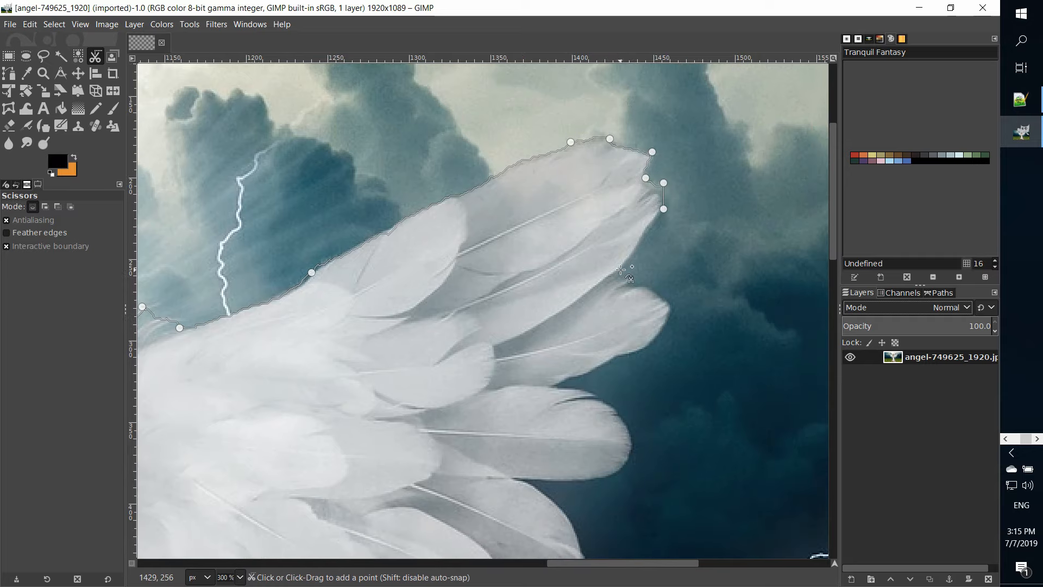
Trace the scissors outline around the outer feathers just below the tip of the right-hand wing.
click(612, 274)
click(630, 282)
click(666, 306)
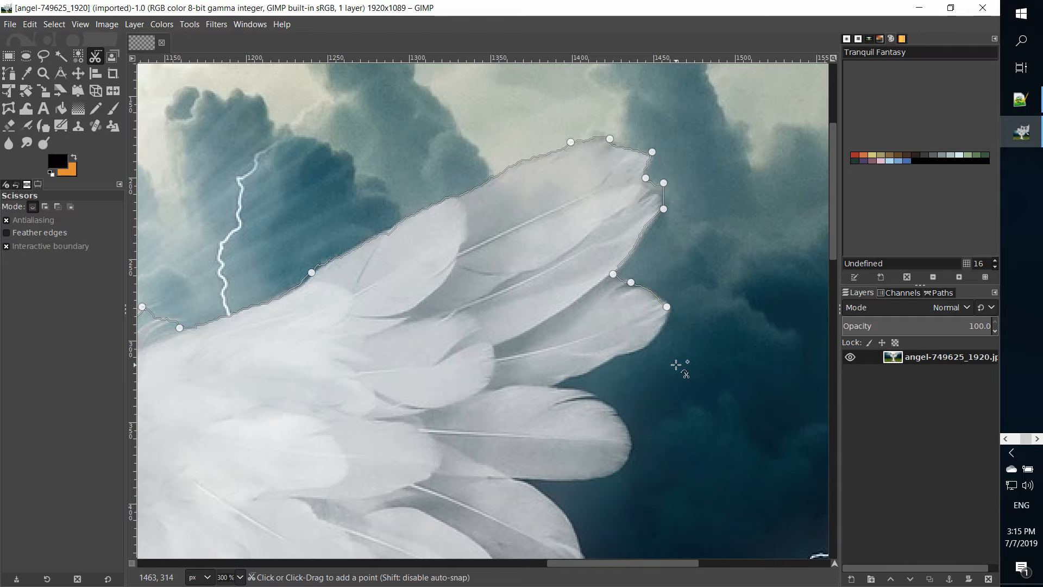
click(632, 354)
scroll(619, 347, down, 1)
click(556, 339)
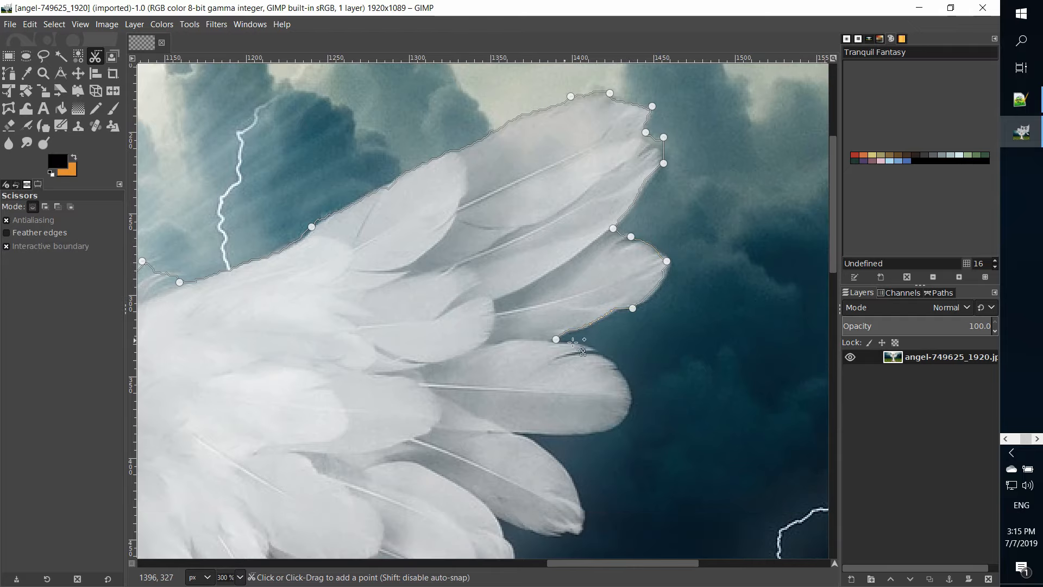
Continue the scissors outline around the lower feathers of the right-hand wing, working inward toward the arm.
scroll(376, 146, down, 1)
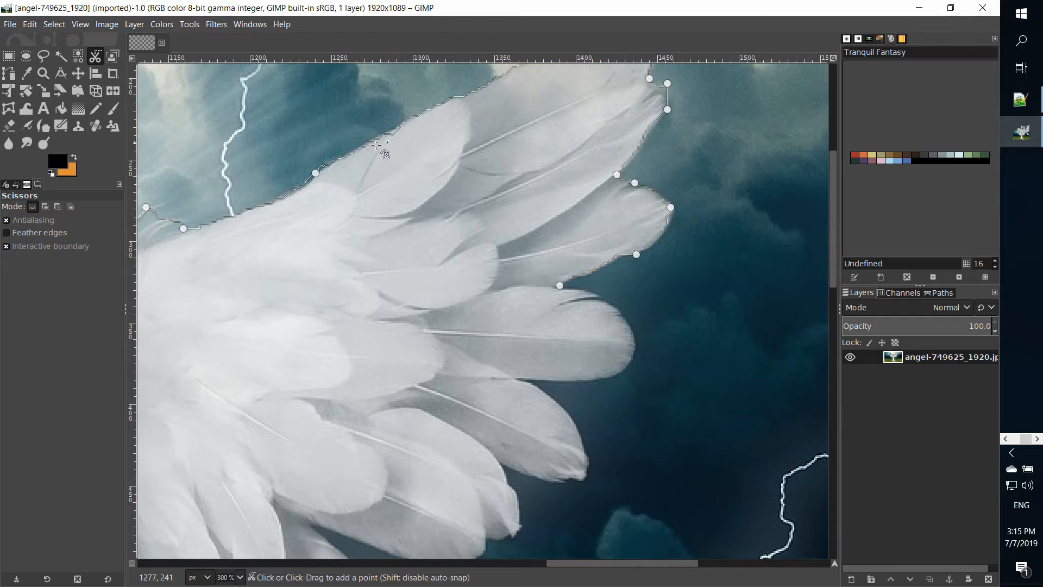
click(625, 312)
drag(645, 362, 619, 311)
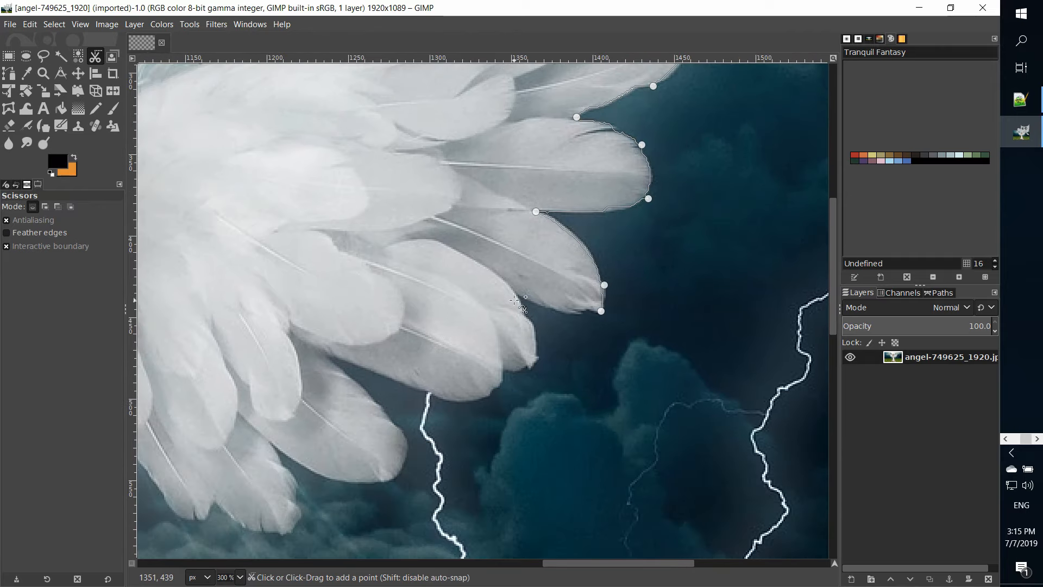
click(519, 300)
click(537, 360)
drag(537, 377, 556, 316)
click(523, 311)
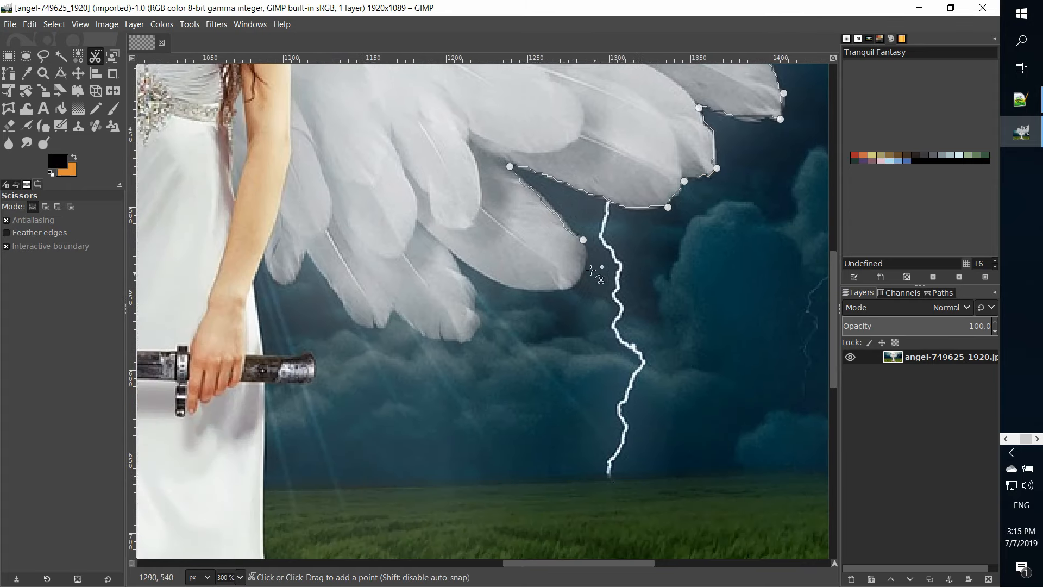
click(572, 289)
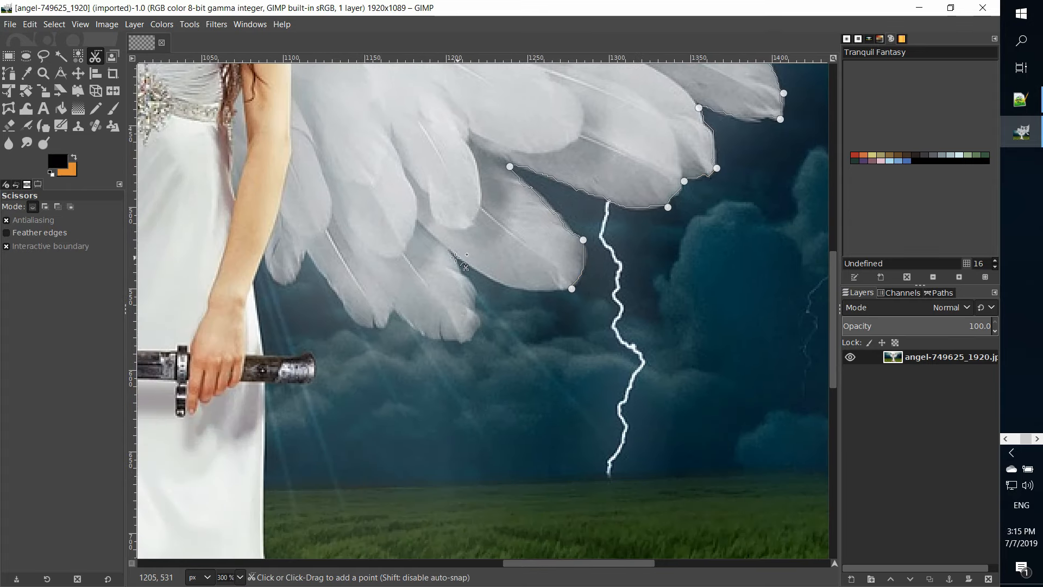
click(453, 256)
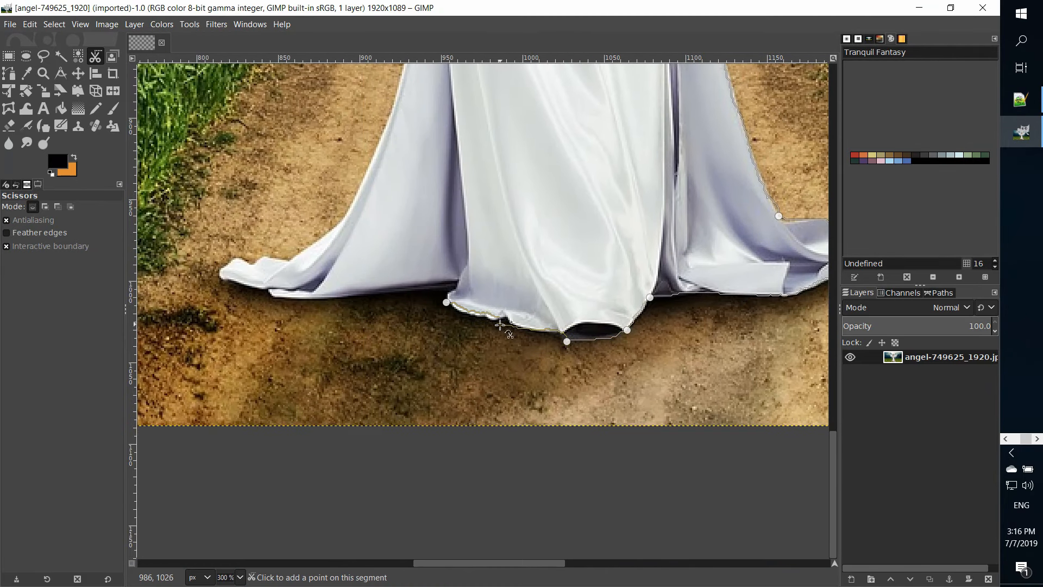
Trace the scissors outline along the dress's bottom hem from the center to the left-hand end of the train.
click(495, 320)
click(470, 319)
click(447, 304)
click(401, 299)
click(354, 298)
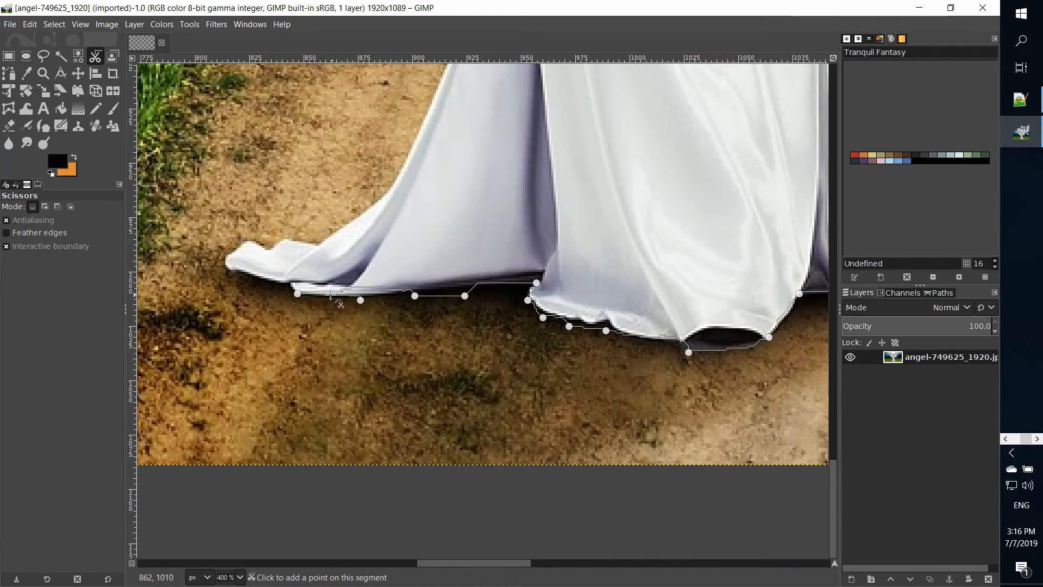
click(369, 295)
click(260, 278)
Trace the left-hand tip of the train and reposition its outline points to fit the fabric edge.
scroll(293, 255, left, 1)
scroll(372, 255, up, 1)
click(295, 296)
click(328, 311)
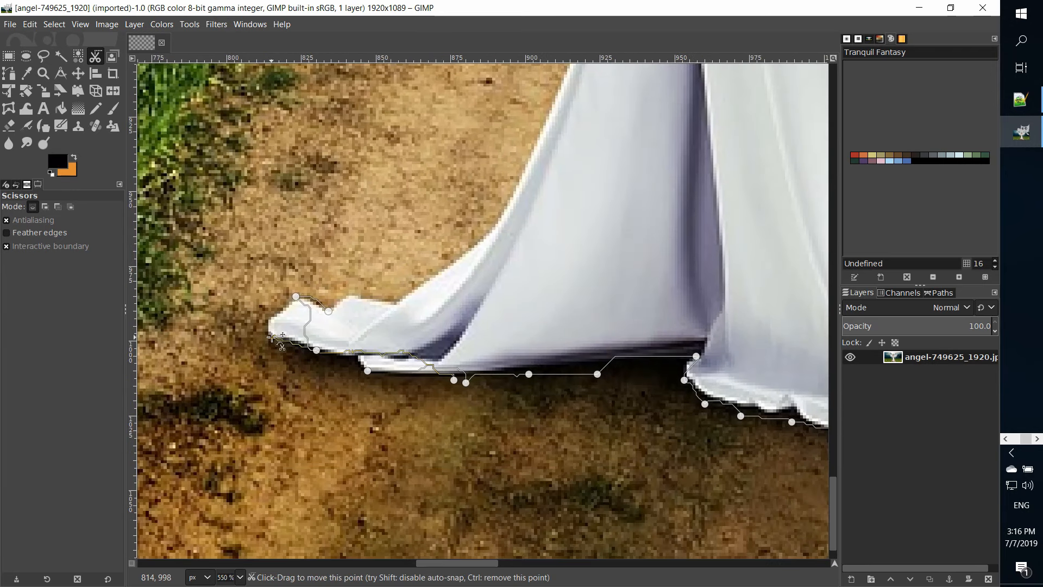
drag(454, 380, 358, 365)
drag(367, 370, 420, 376)
drag(308, 327, 272, 308)
click(346, 296)
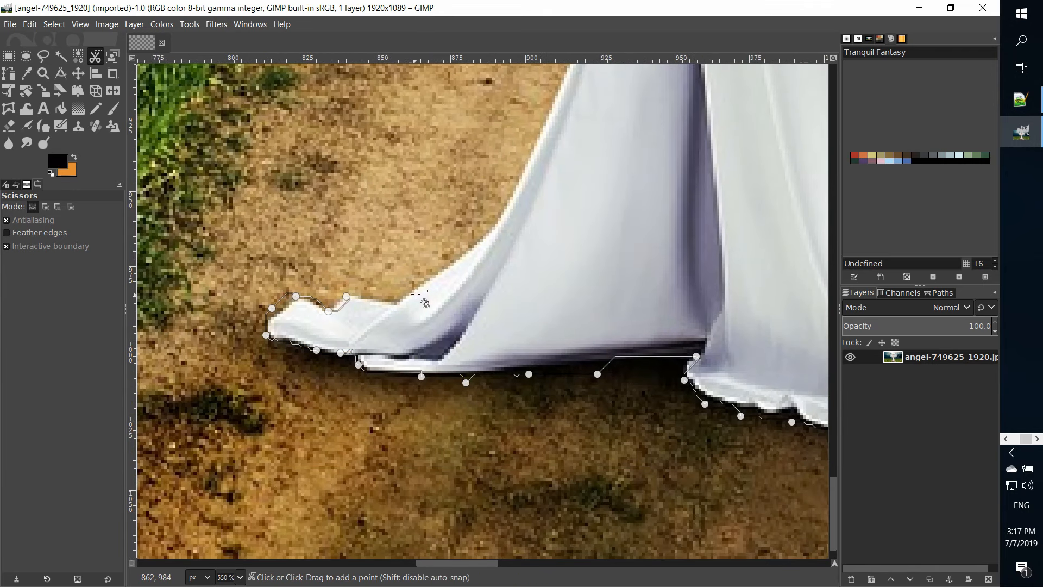
Follow the upper edge of the train up the left-hand side of the dress with the scissors outline.
click(505, 221)
drag(394, 289, 397, 305)
click(442, 269)
scroll(575, 173, down, 2)
scroll(578, 163, up, 2)
click(584, 102)
click(510, 389)
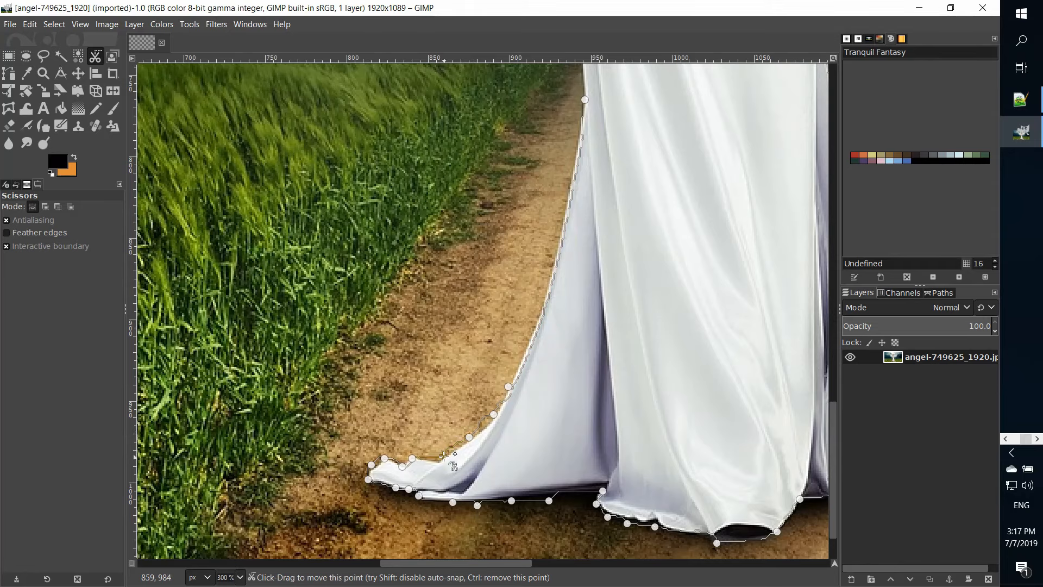
Carry the scissors outline up the dress and around the left-hand fingers and the dagger blade.
scroll(587, 341, up, 3)
scroll(587, 341, up, 3)
click(577, 251)
click(544, 215)
click(479, 168)
click(537, 154)
scroll(555, 163, up, 2)
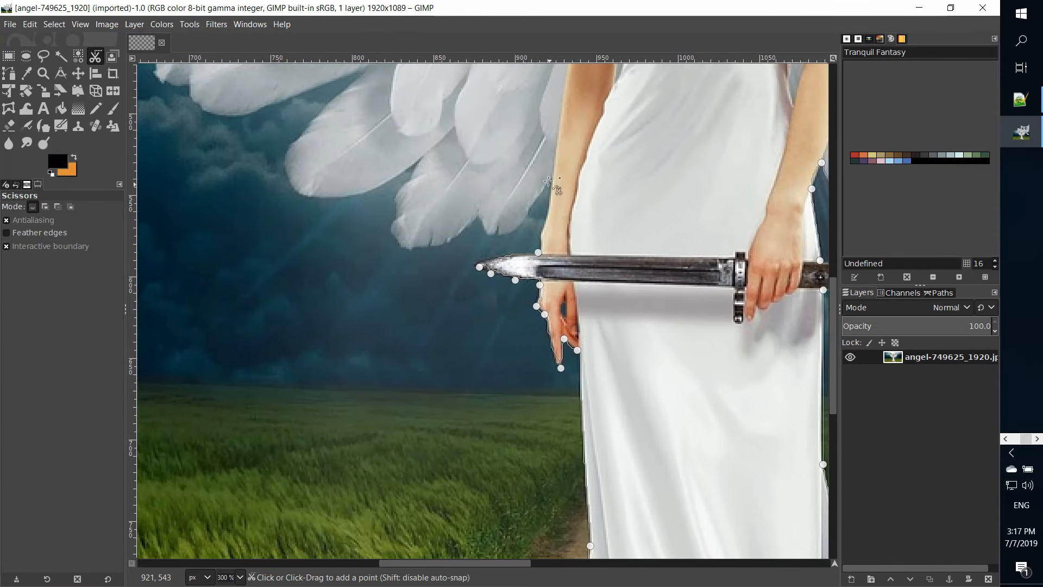
Trace the scissors outline from the arm around the lowest feathers of the left-hand wing.
click(551, 178)
click(479, 215)
click(401, 248)
click(417, 164)
drag(423, 205, 390, 218)
drag(408, 187, 401, 186)
click(293, 195)
scroll(386, 238, up, 2)
click(449, 189)
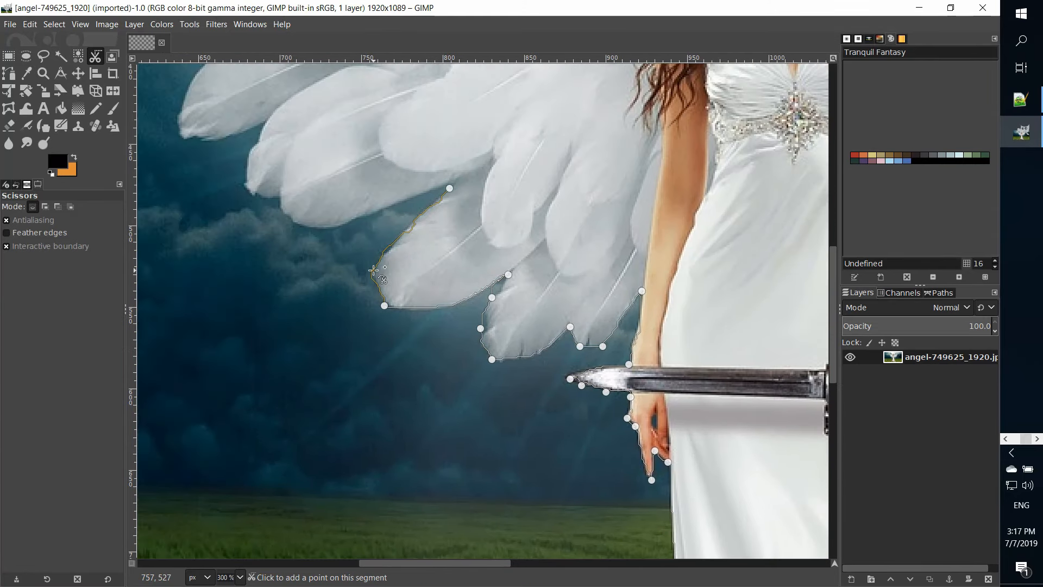
Continue the scissors outline around the lower outer feathers of the left-hand wing.
click(441, 277)
click(406, 175)
click(357, 195)
click(323, 188)
click(387, 89)
click(347, 123)
click(341, 233)
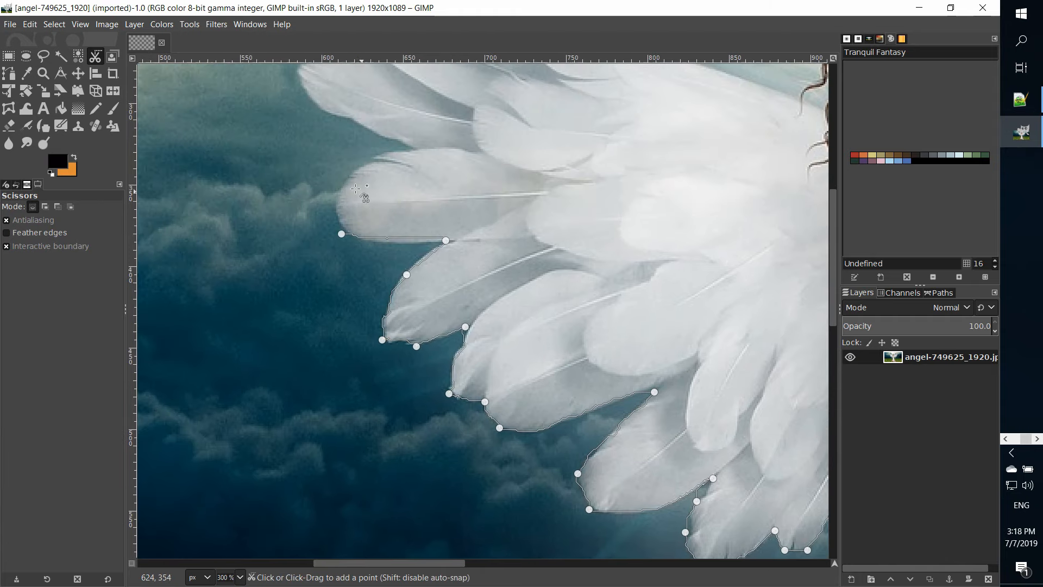
Trace the scissors outline around the upper outer feathers of the left-hand wing up to its tip.
click(339, 182)
click(396, 148)
click(376, 156)
click(415, 147)
click(380, 191)
click(374, 170)
click(468, 298)
click(492, 158)
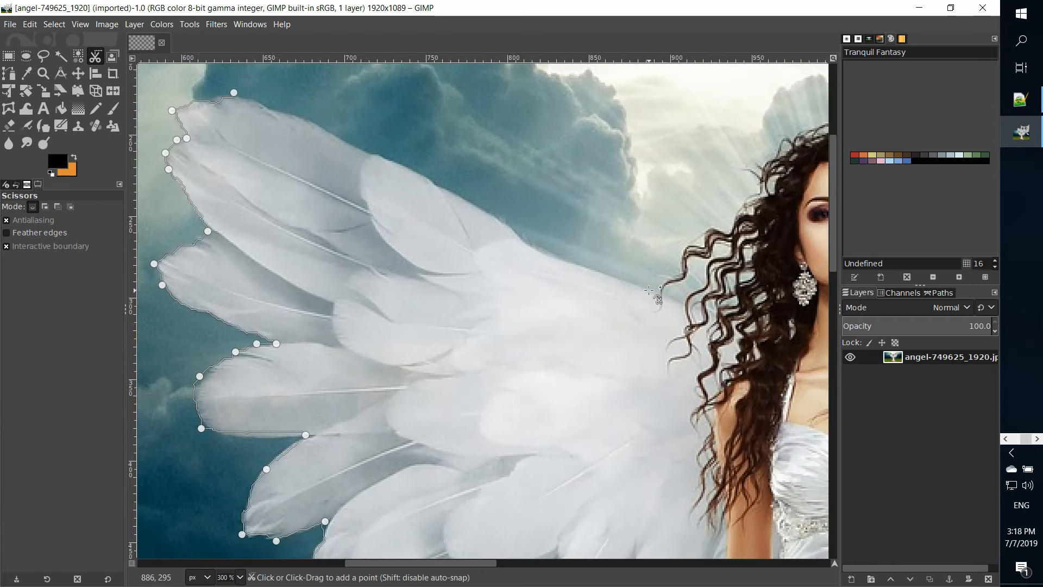
Follow the left-hand wing's upper edge and the curly hair, and close the scissors outline at its starting point.
click(653, 290)
click(612, 236)
scroll(396, 255, down, 4)
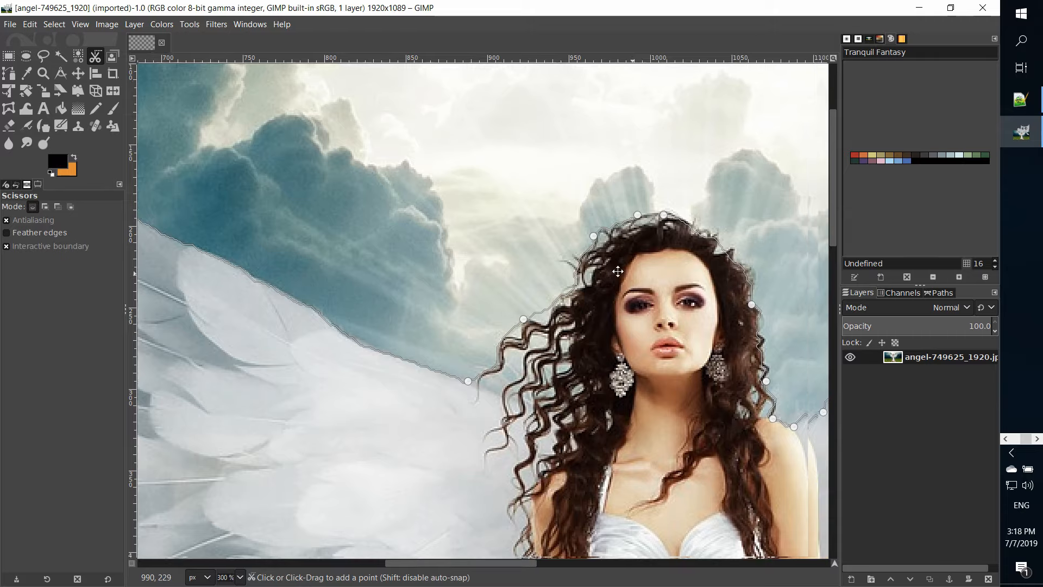
scroll(397, 254, up, 1)
scroll(456, 232, up, 4)
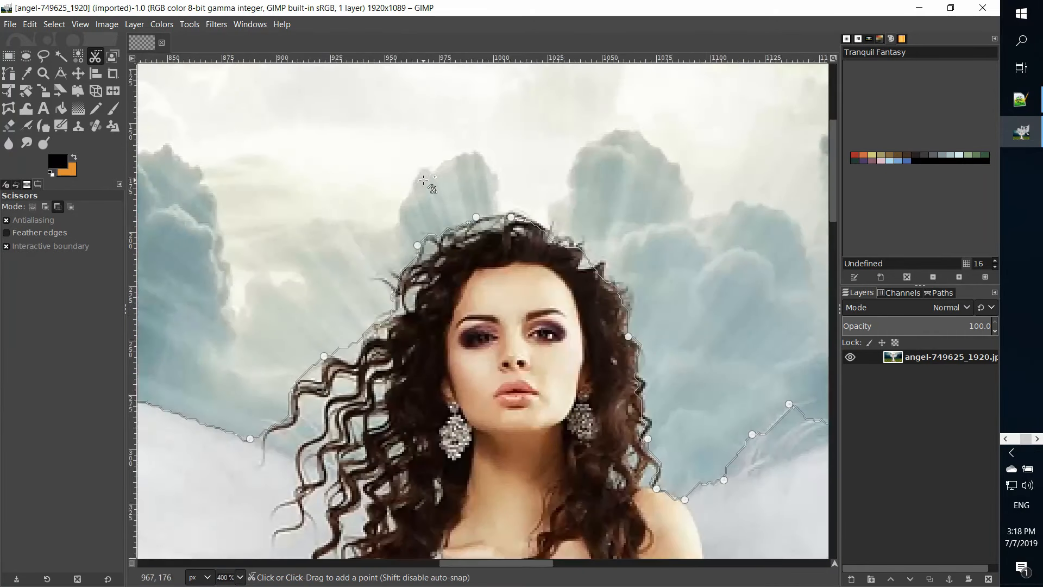
scroll(545, 242, up, 2)
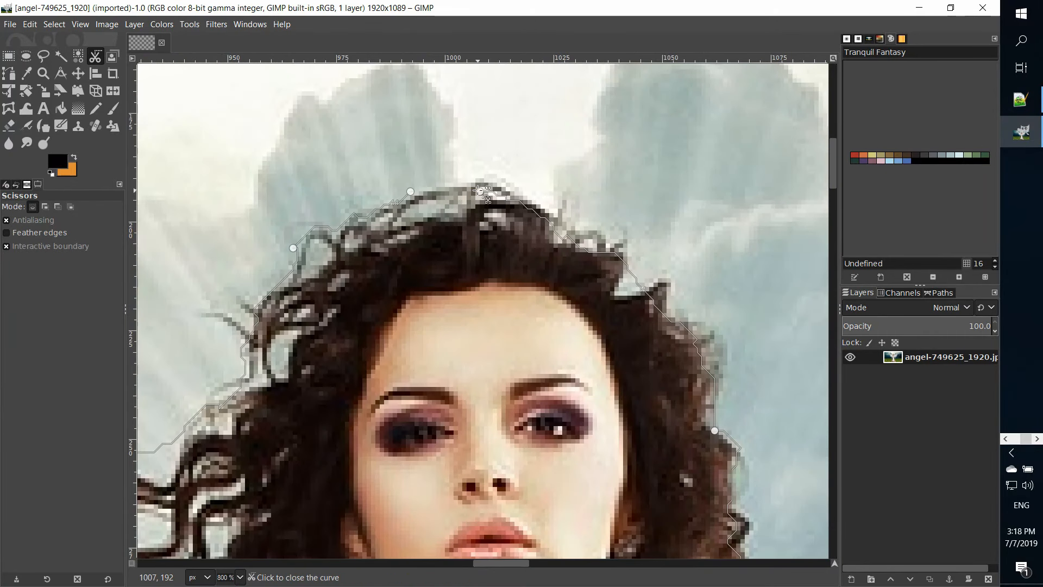
click(479, 190)
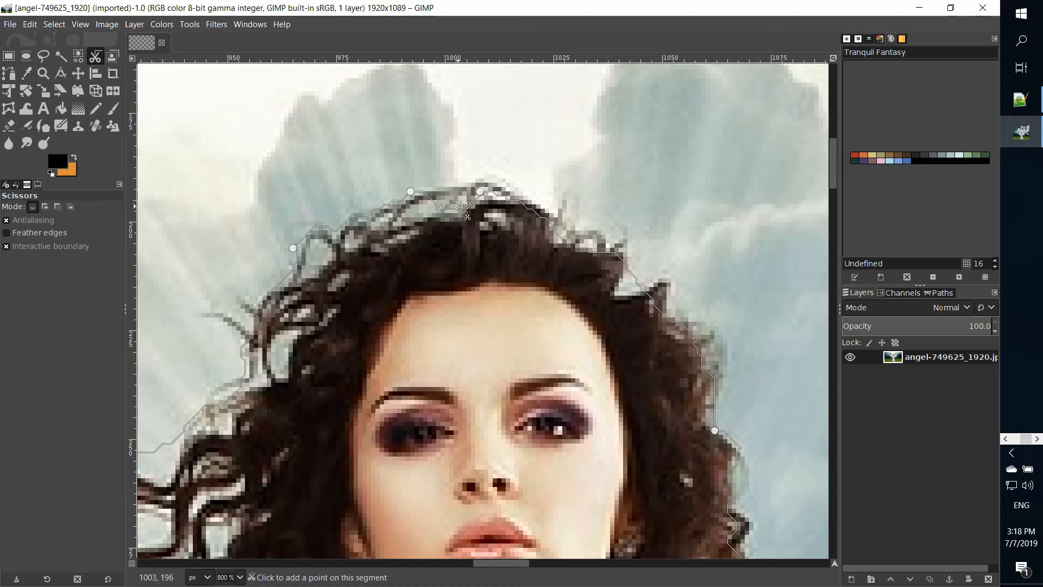
Add and position an extra outline point along the hair at the top of the head.
drag(455, 211, 513, 194)
scroll(532, 277, down, 3)
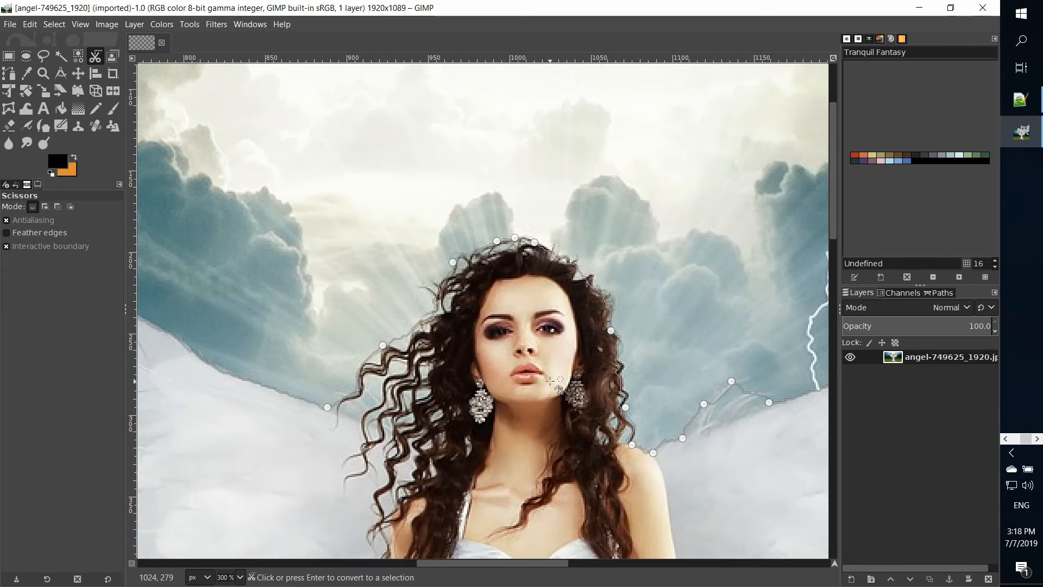
scroll(543, 355, down, 5)
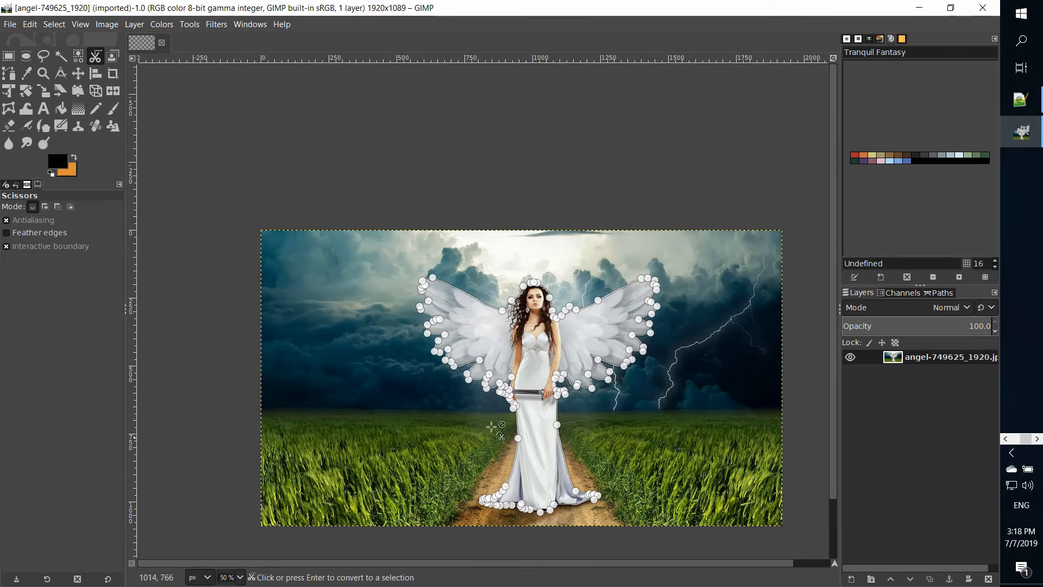
Convert the closed outline to a selection, copy the angel and paste her as a new layer.
click(535, 337)
scroll(612, 481, up, 2)
key(ctrl+c)
key(ctrl+v)
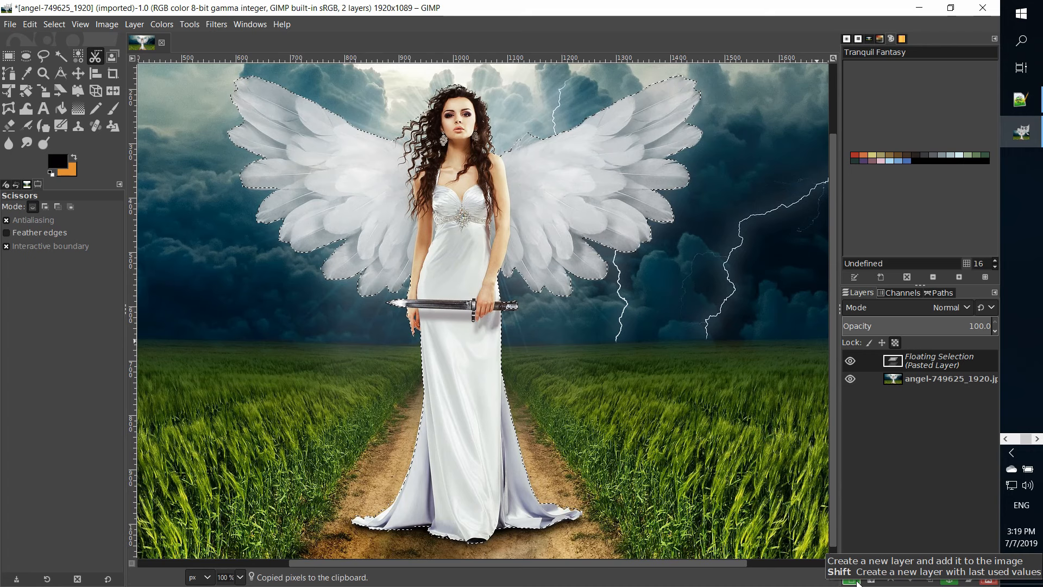
click(852, 580)
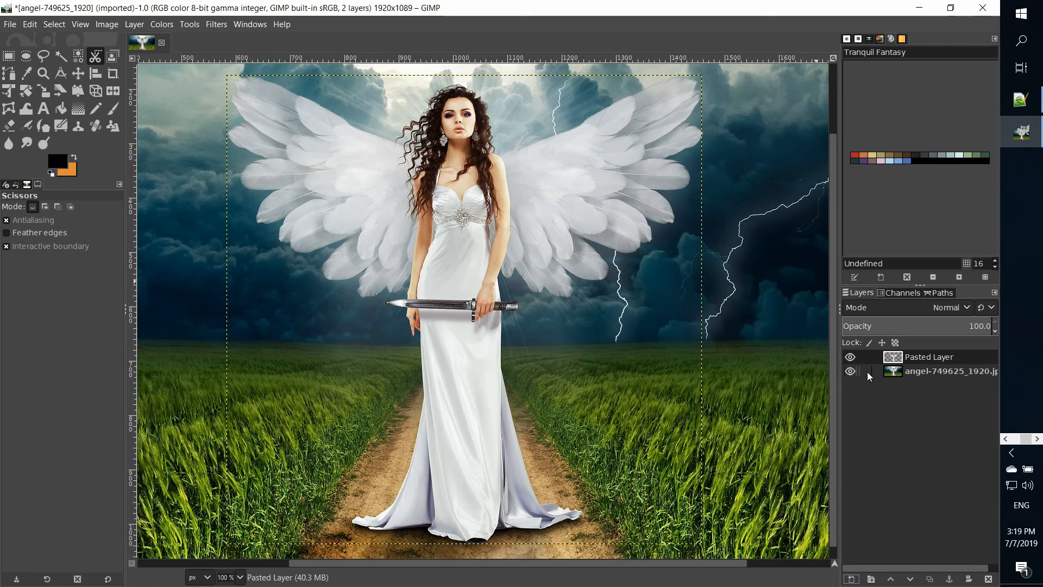
Rename the pasted layer as Glow Layer.
double_click(914, 356)
text(Glow Layer)
key(Return)
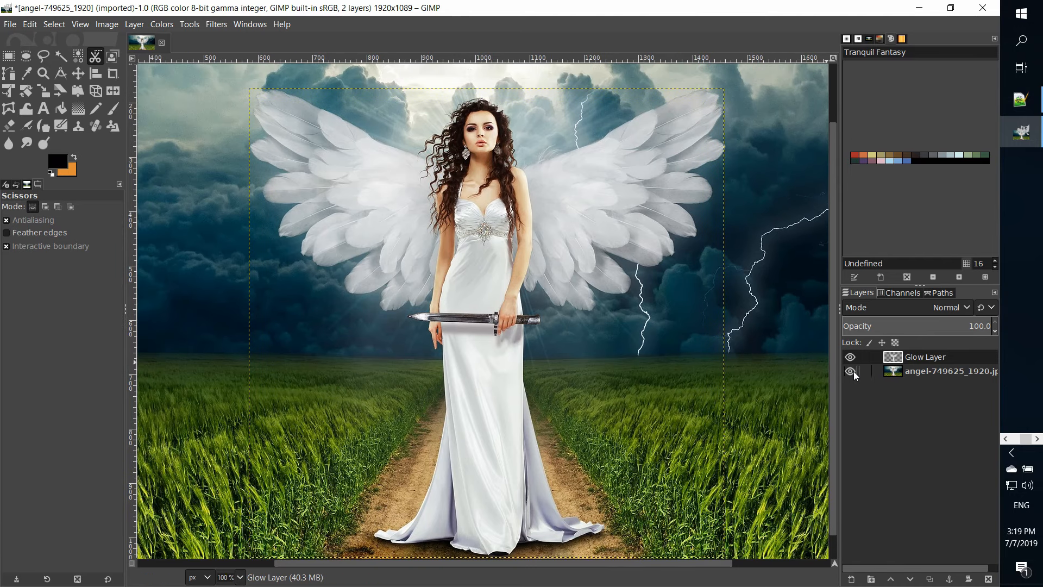
Hide the original photo layer and activate the Eraser at size 8 to clean the cut-out's edges on the Glow Layer.
click(851, 372)
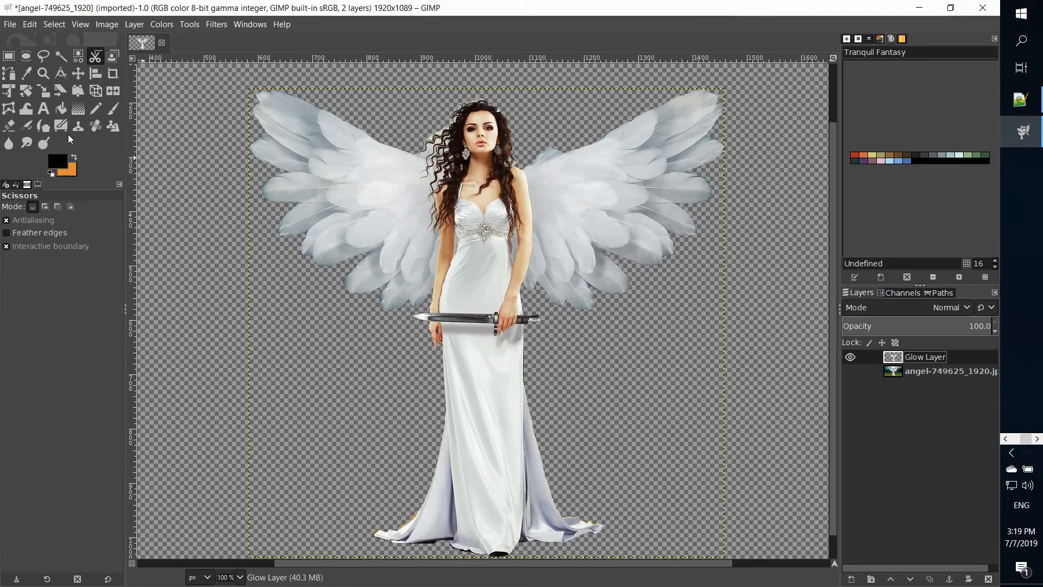
key(shift+e)
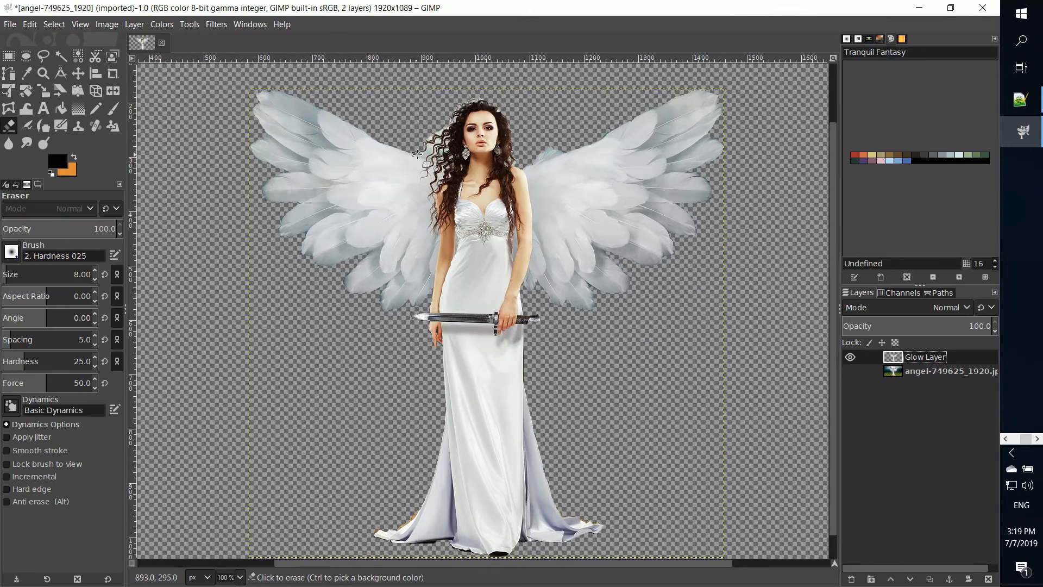
scroll(428, 150, up, 1)
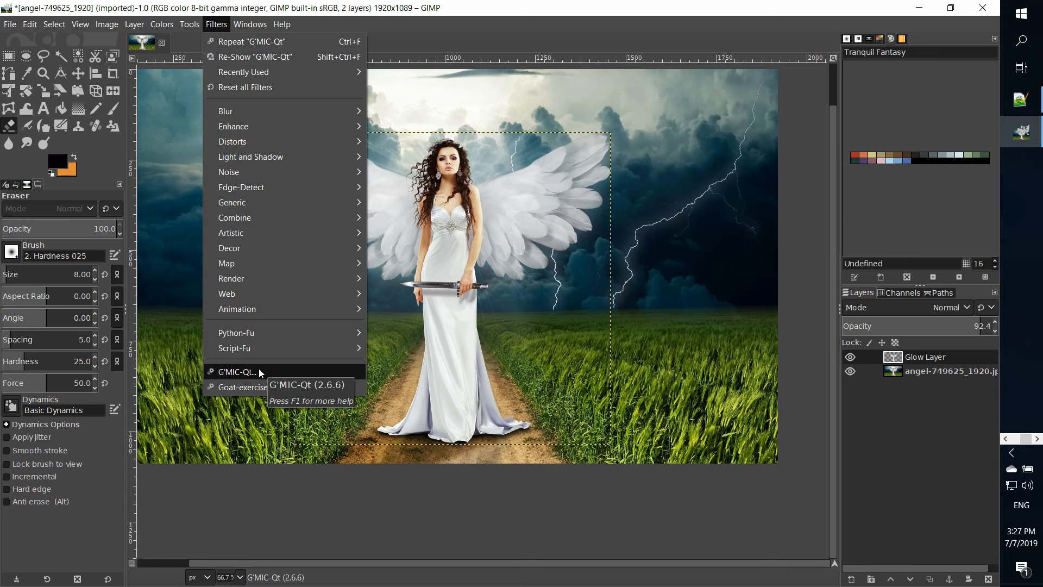
Open the G'MIC-Qt filters for the Glow Layer, search for "glow" and bring the woman's head into the preview.
click(258, 368)
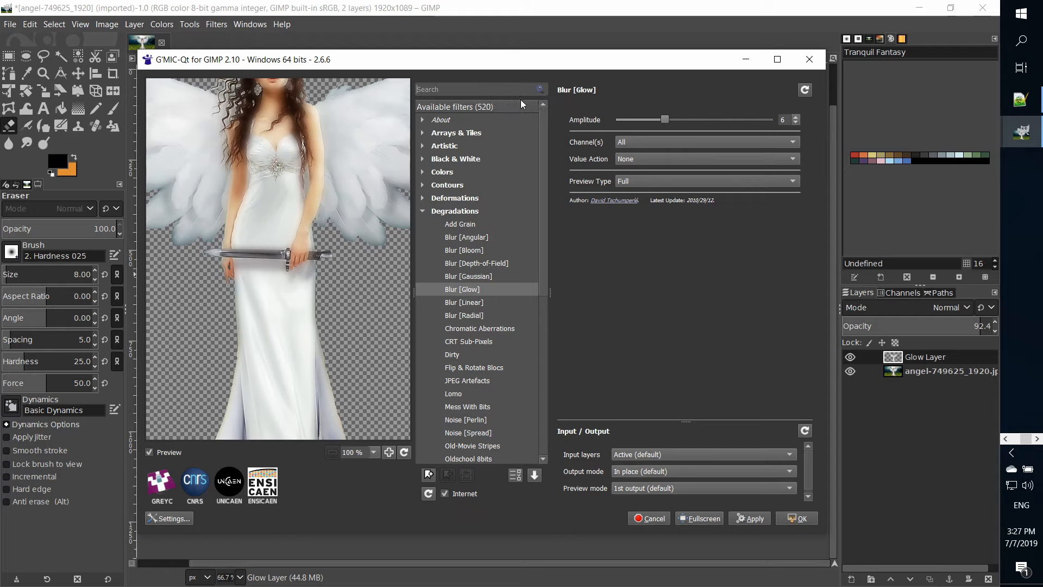
click(513, 86)
text(glow)
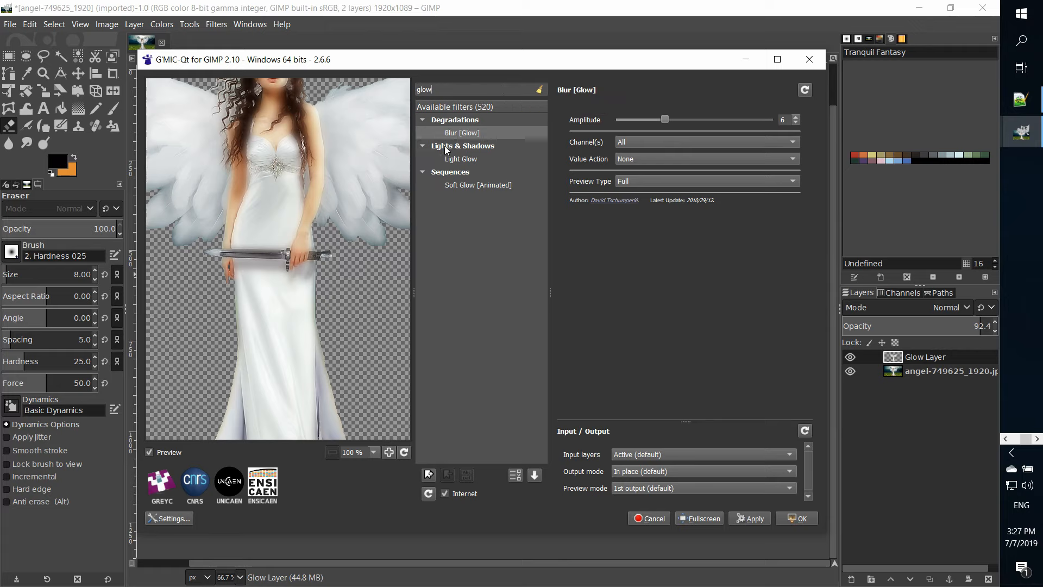
drag(334, 197, 316, 251)
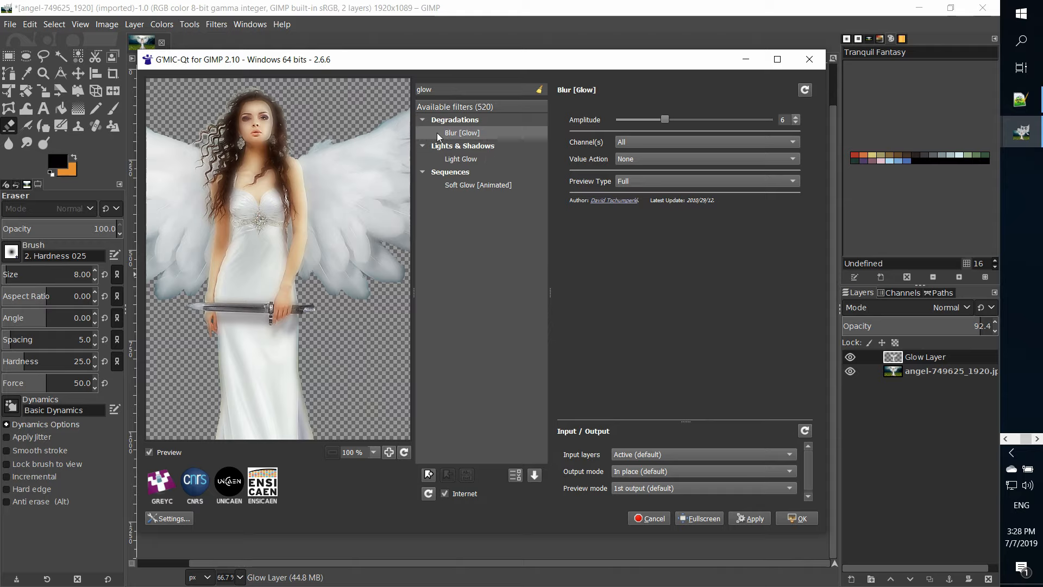
Try the Light Glow filter with its mode set to Soft Light.
click(483, 158)
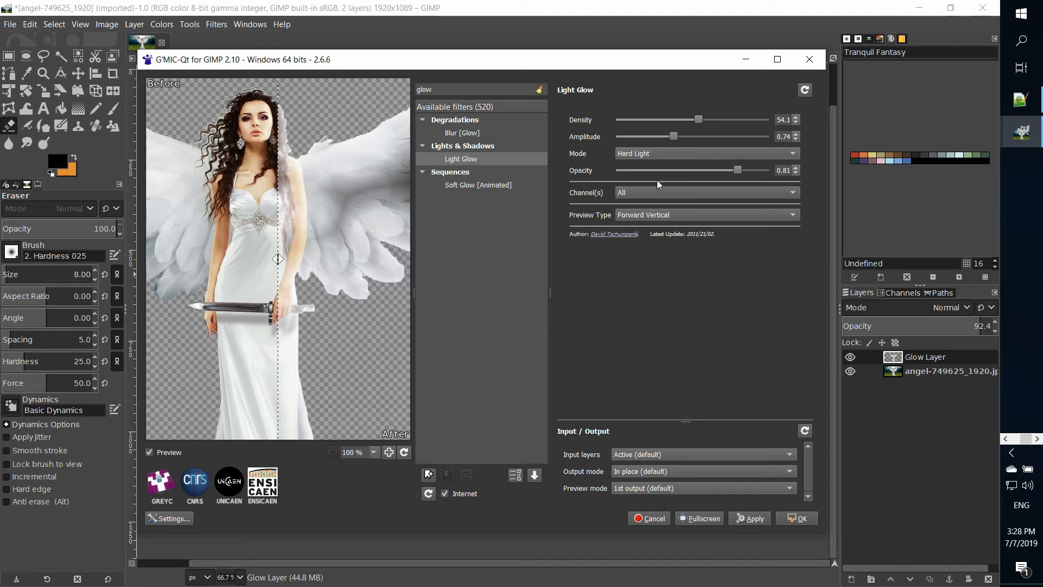
click(654, 153)
click(653, 168)
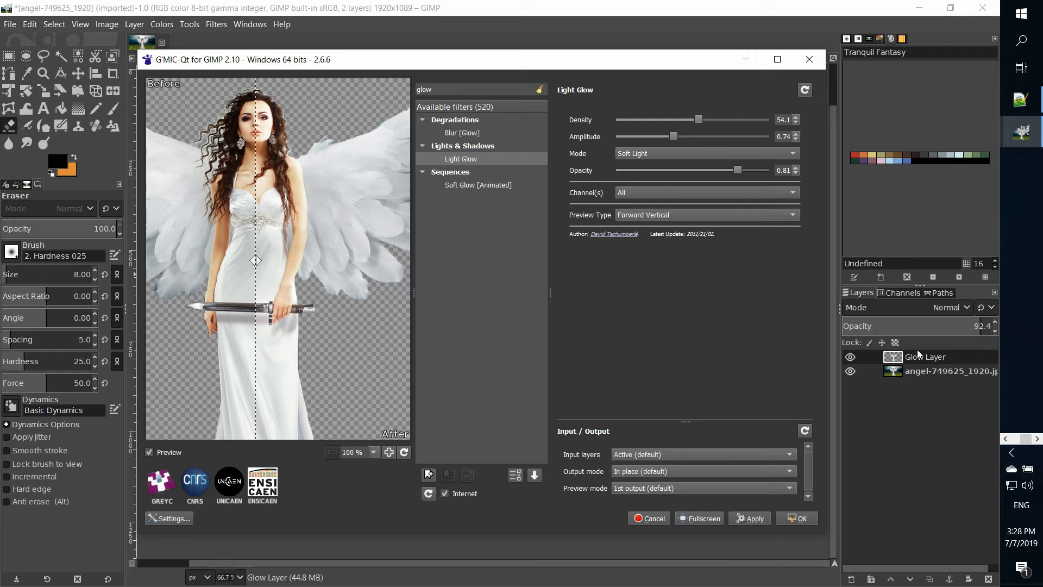
Choose the Blur [Glow] filter, set its preview type to Forward Vertical and compare before and after across the woman's face.
click(478, 136)
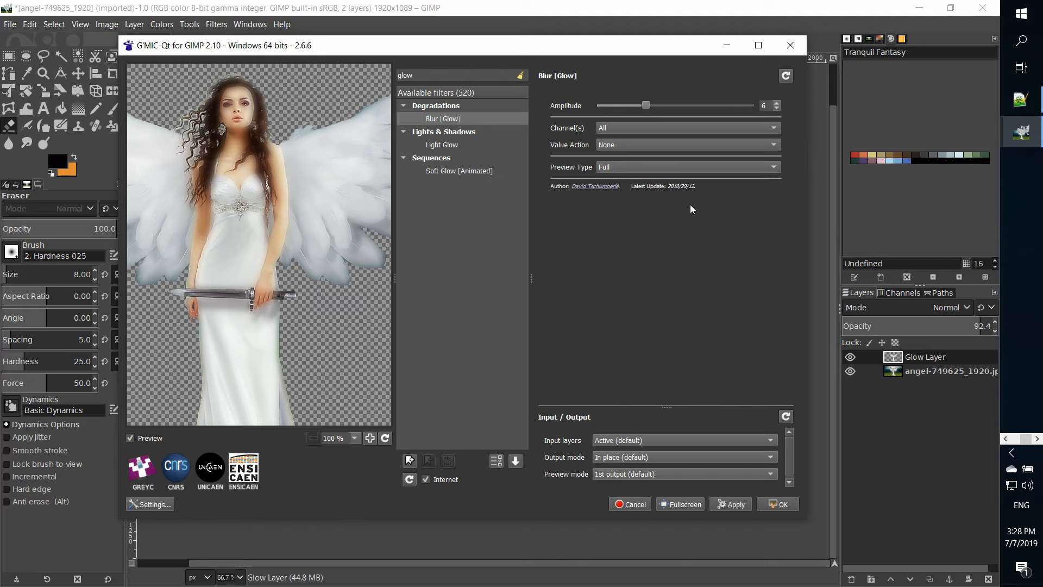
click(617, 170)
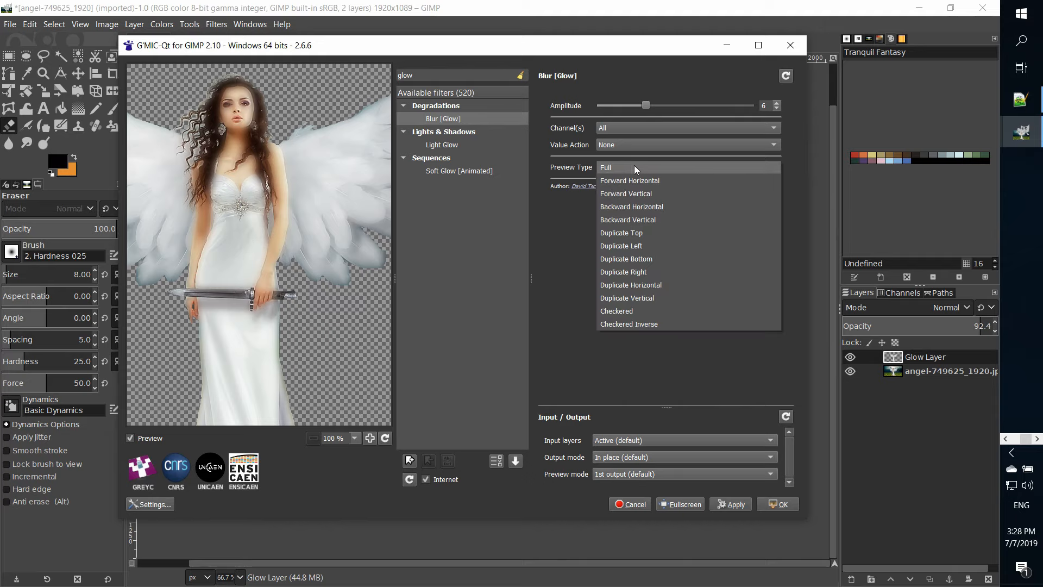
click(646, 194)
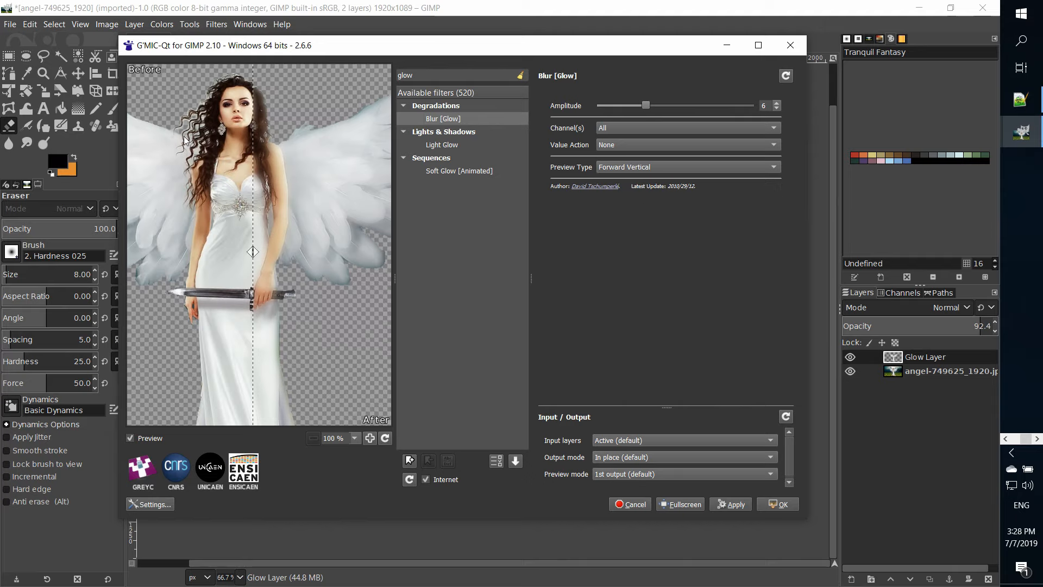
click(224, 256)
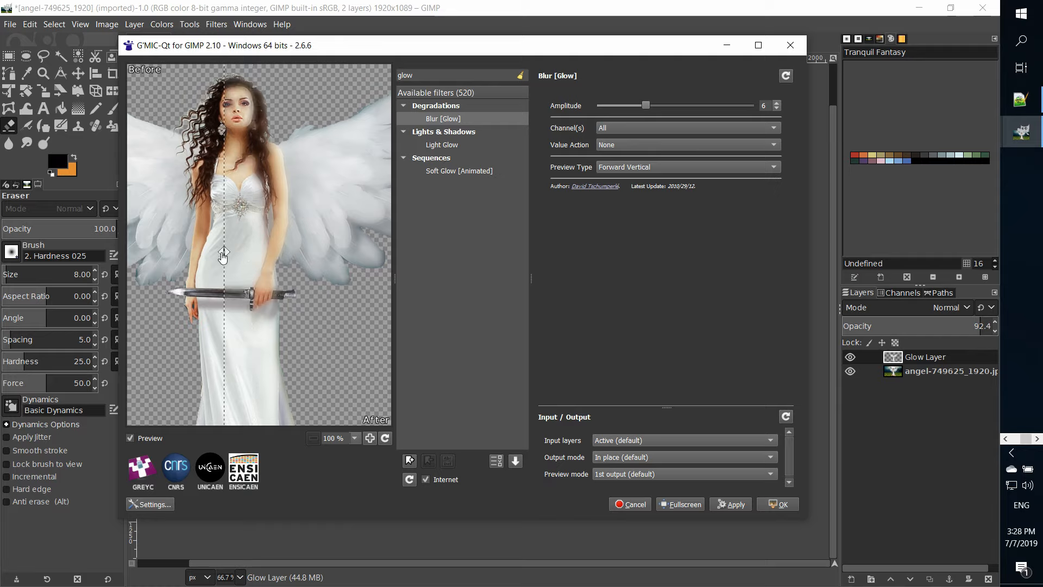
click(234, 256)
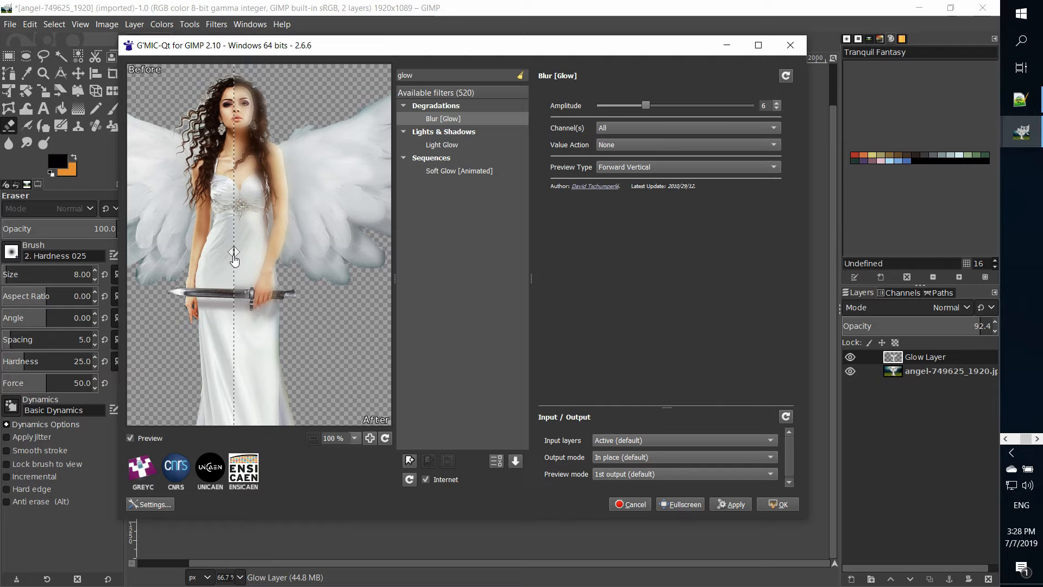
drag(233, 253, 235, 251)
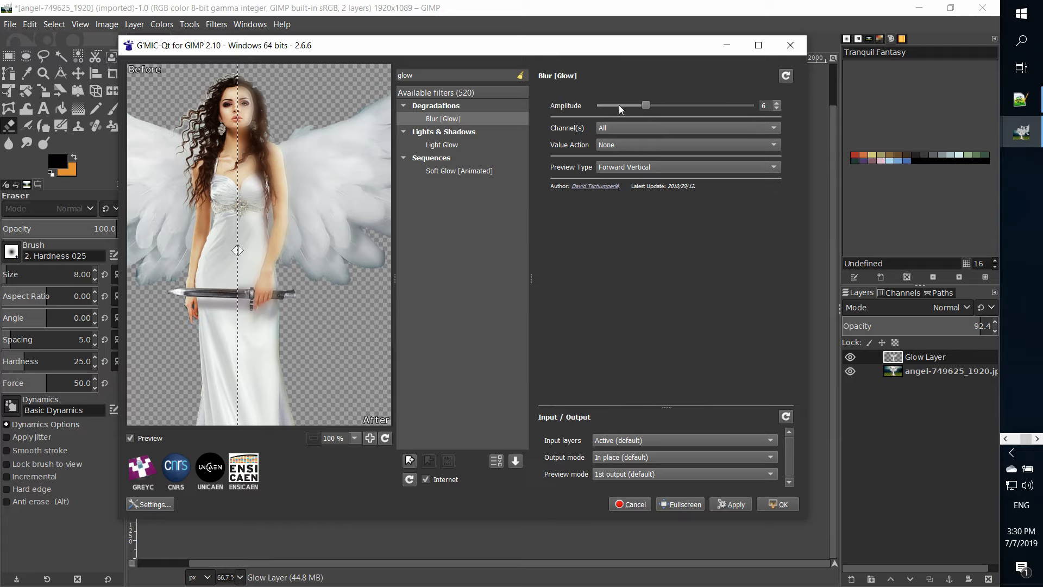
Set the glow blur's amplitude to 8.4 and apply the filter to the Glow Layer.
mouse_move(643, 106)
mouse_down()
mouse_move(683, 102)
mouse_move(651, 105)
mouse_up()
drag(645, 104, 663, 103)
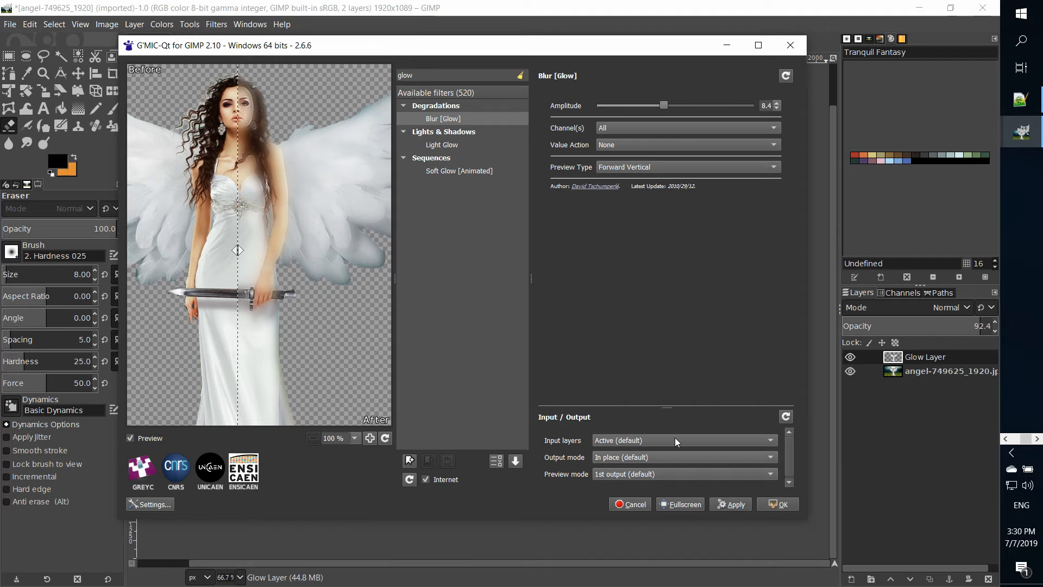
click(732, 503)
click(778, 504)
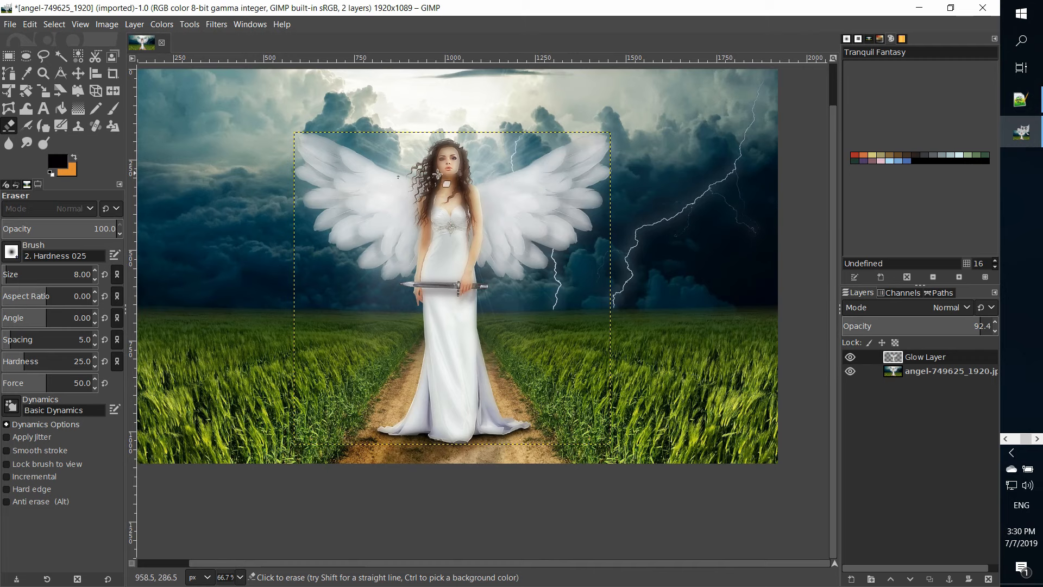
Raise the Glow Layer's opacity to 100 and set its blend mode to Soft light.
click(850, 357)
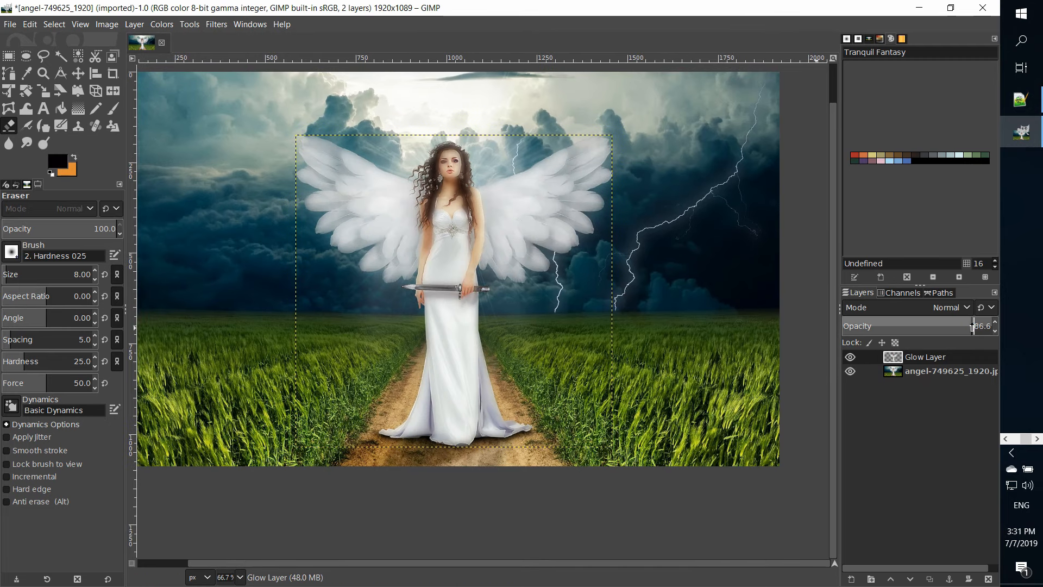
drag(973, 325, 998, 328)
click(892, 317)
scroll(893, 271, down, 2)
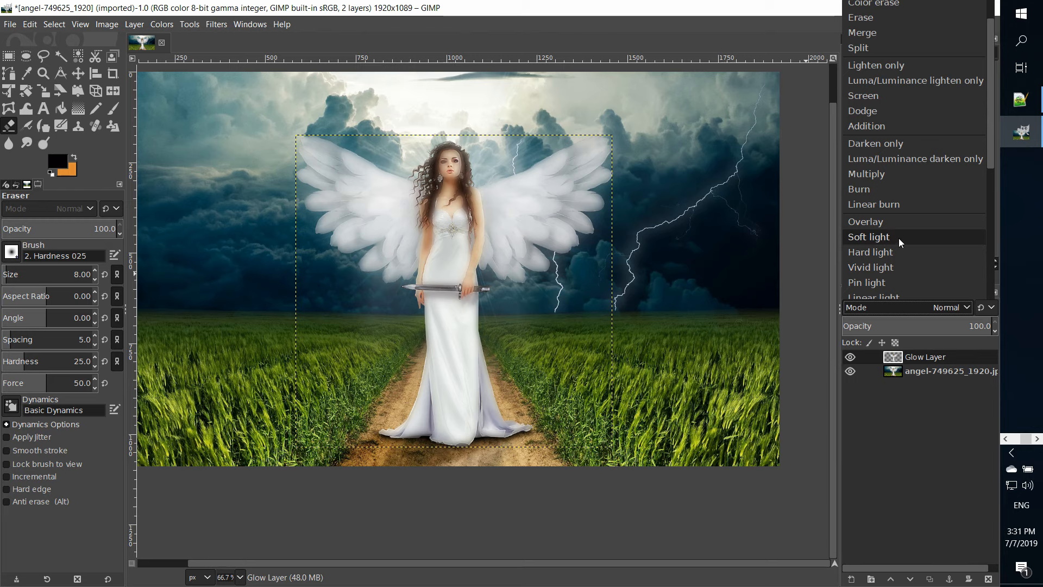
click(898, 238)
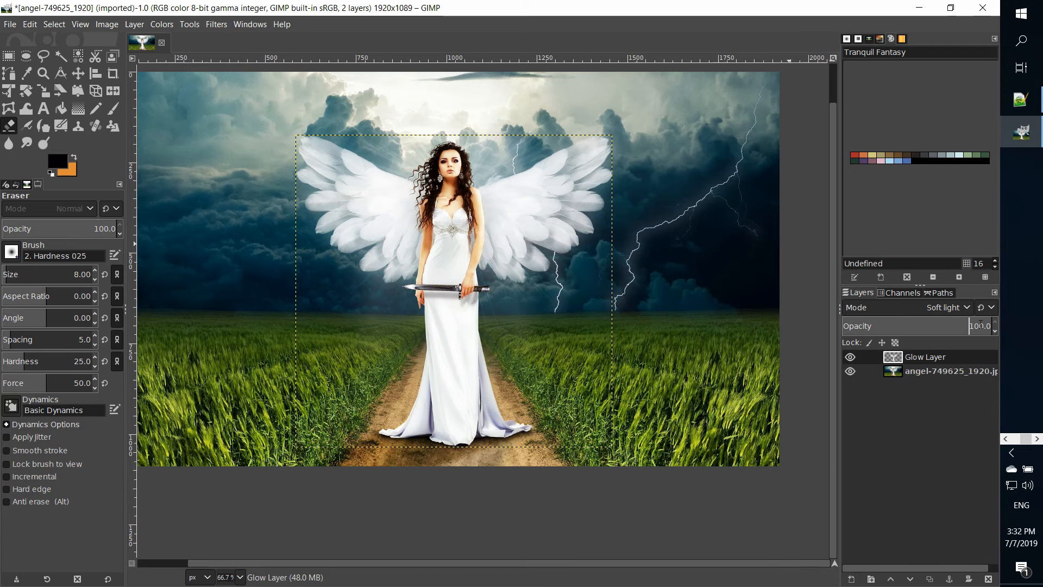
Try the Hard light and Vivid light modes and lower opacities on the Glow Layer, and return to Soft light at 100 opacity.
mouse_move(981, 324)
mouse_down()
mouse_move(854, 328)
mouse_move(992, 325)
mouse_up()
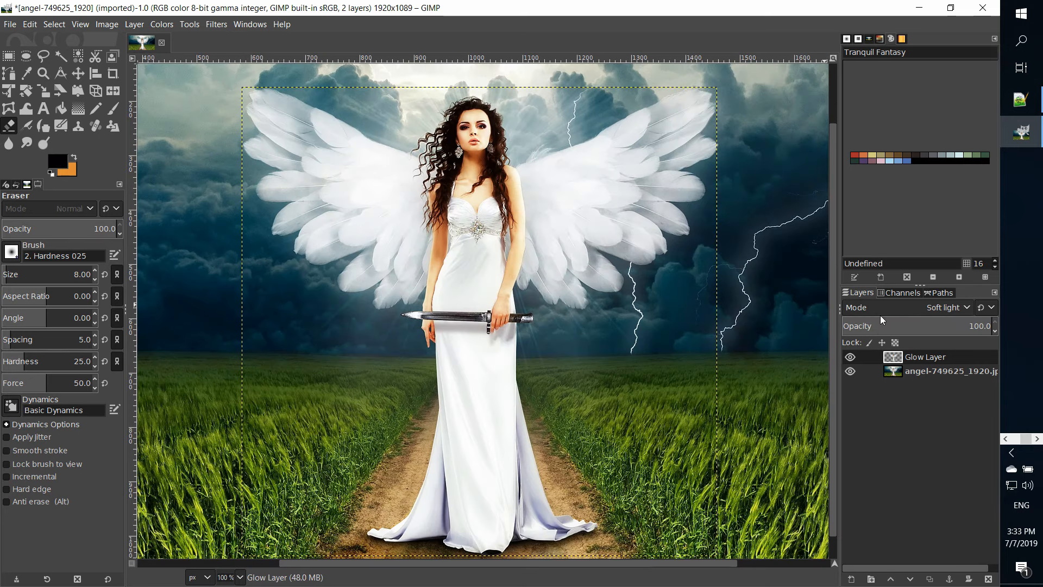
scroll(894, 306, down, 1)
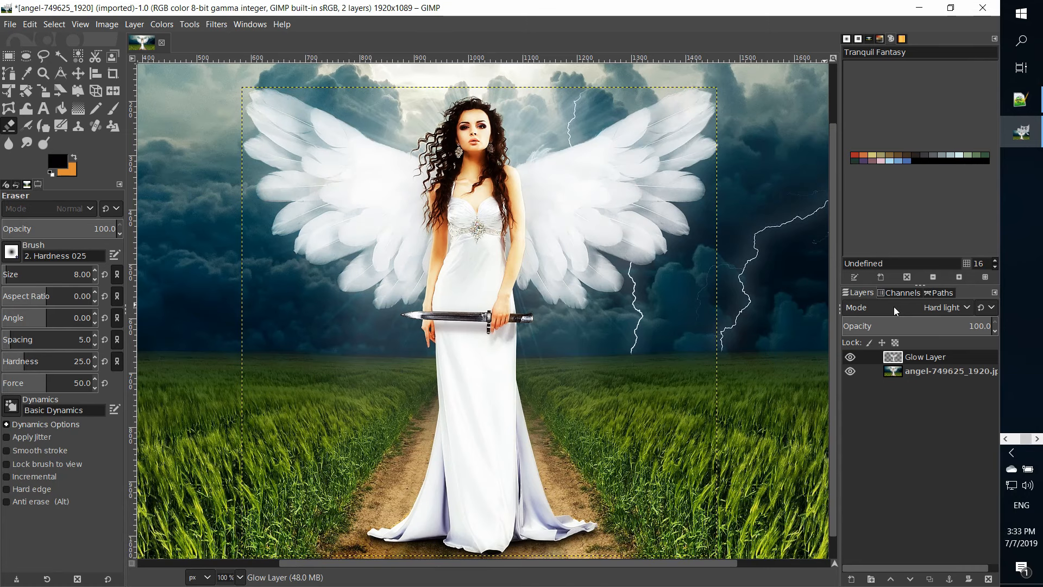
scroll(891, 306, down, 1)
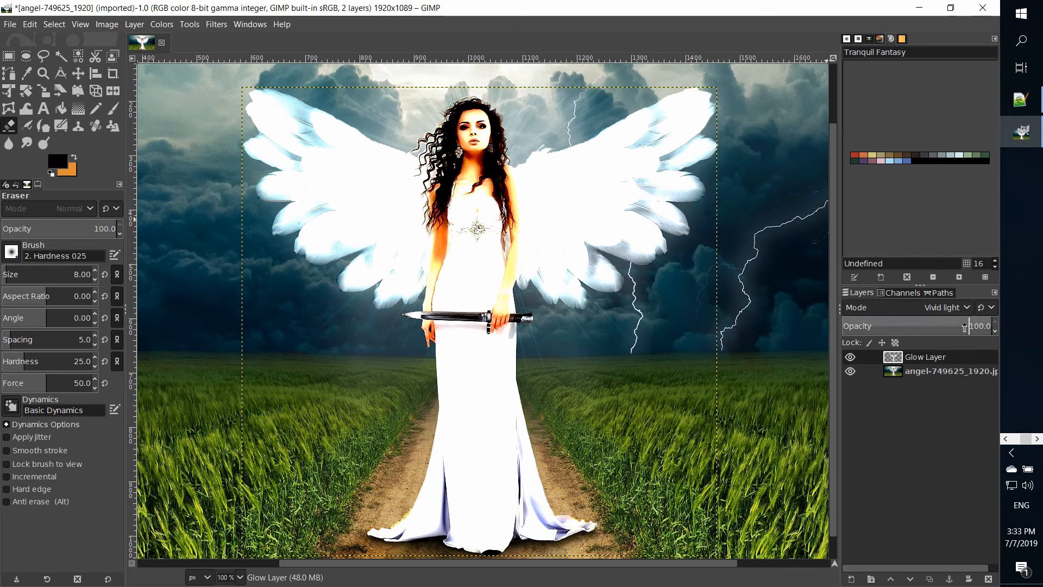
drag(964, 327, 945, 326)
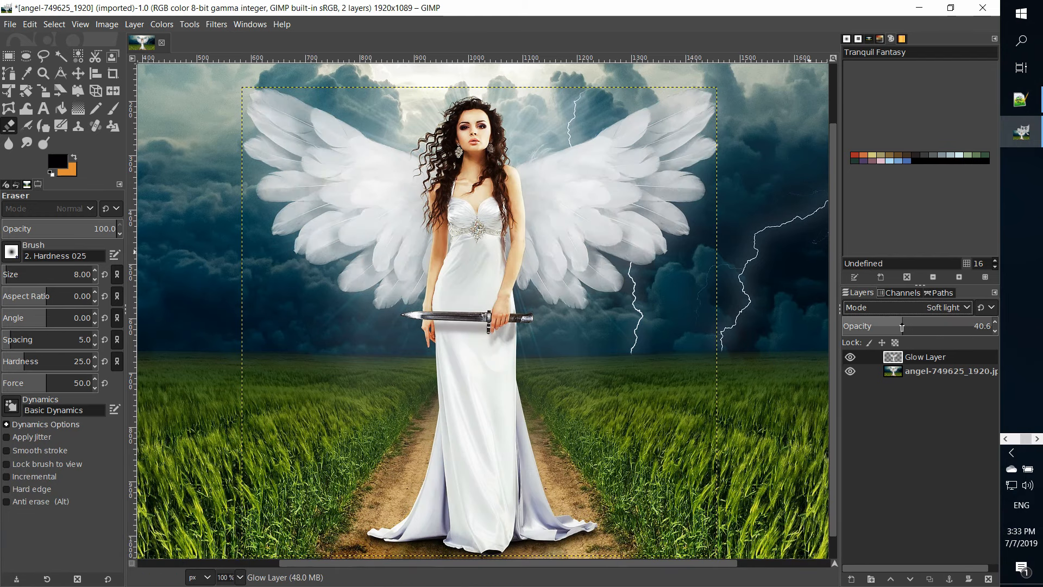
drag(903, 324, 1018, 318)
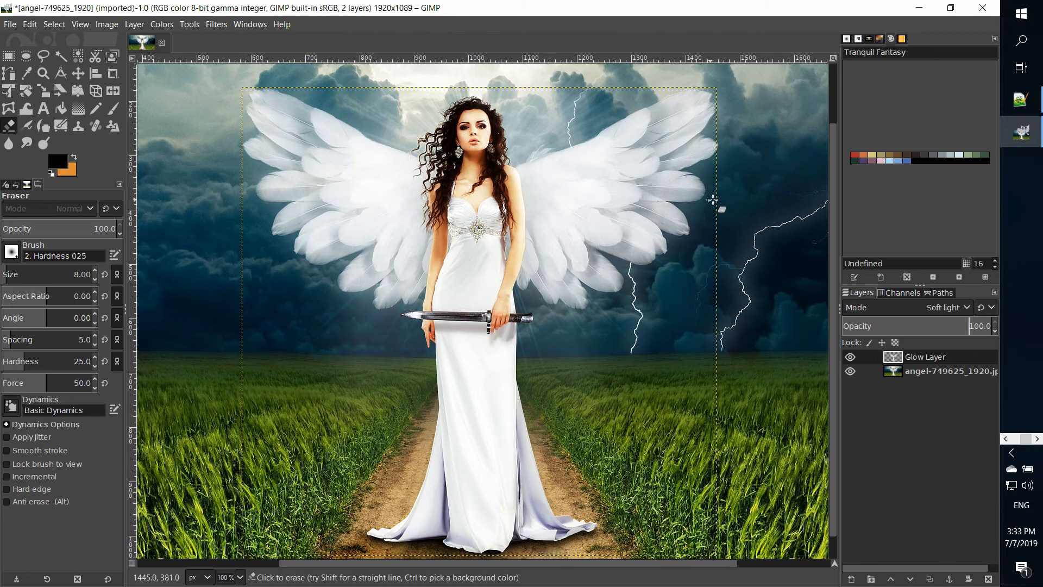
Compare the image with the Glow Layer hidden and shown, both in the whole picture and close up.
scroll(721, 259, down, 1)
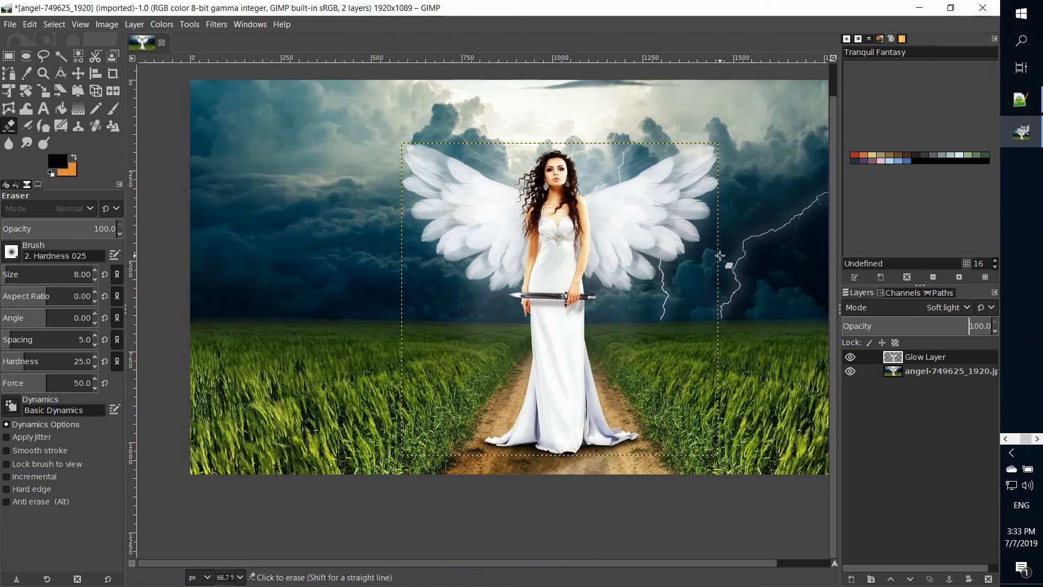
drag(759, 281, 727, 284)
drag(726, 284, 691, 287)
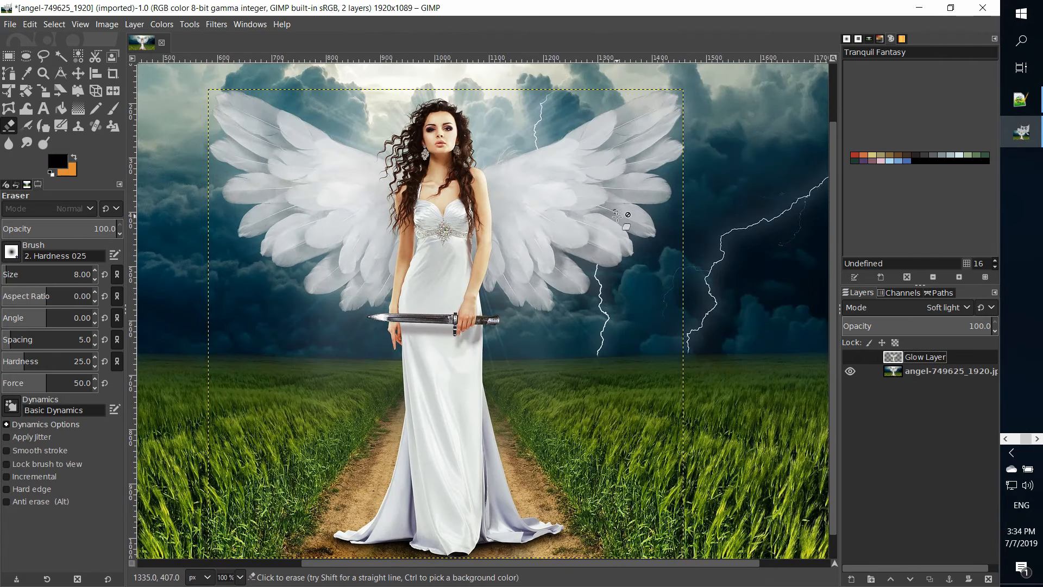
click(849, 356)
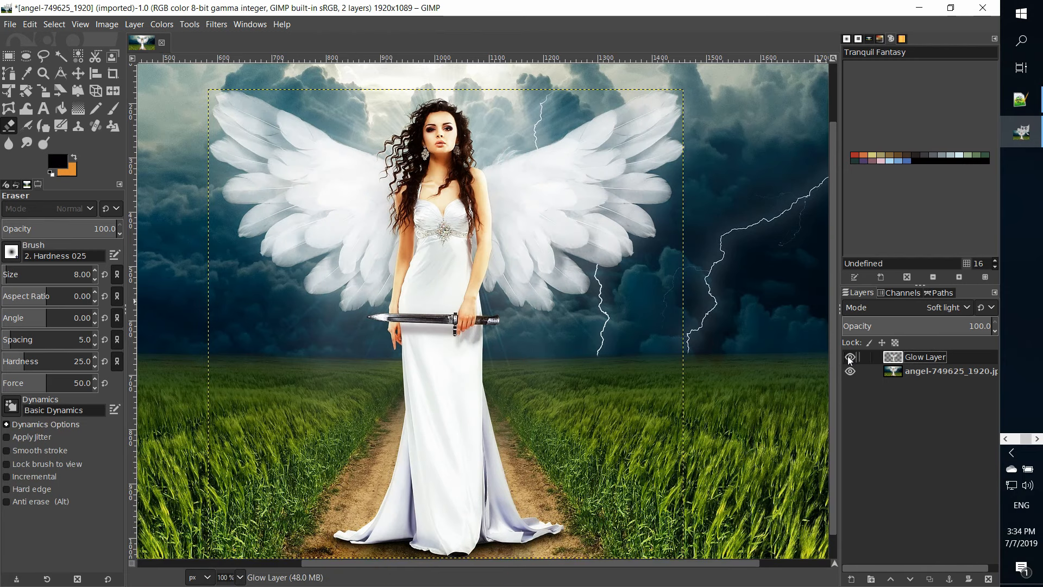